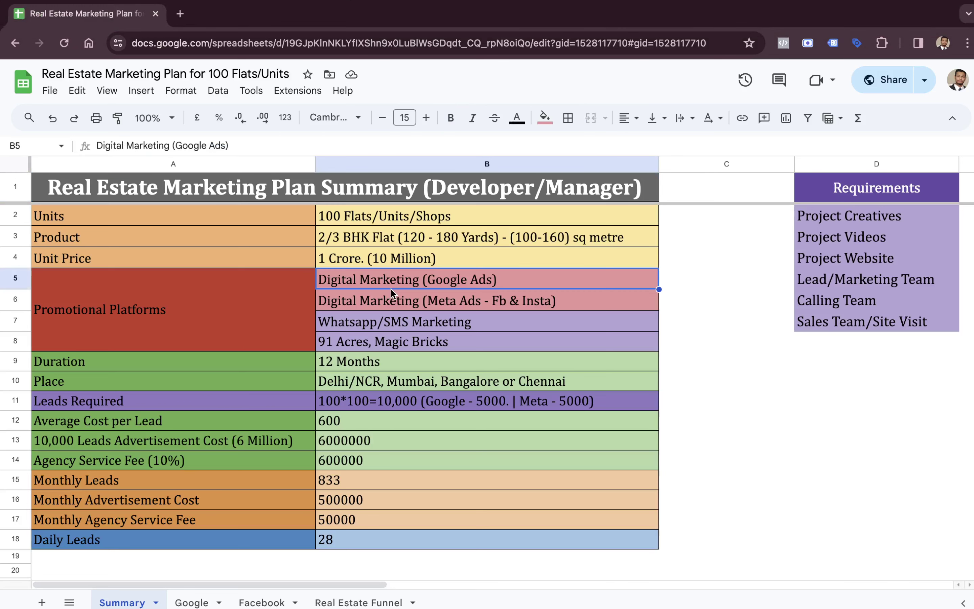
Examine the Summary sheet's title, number of units and leads required
click(421, 184)
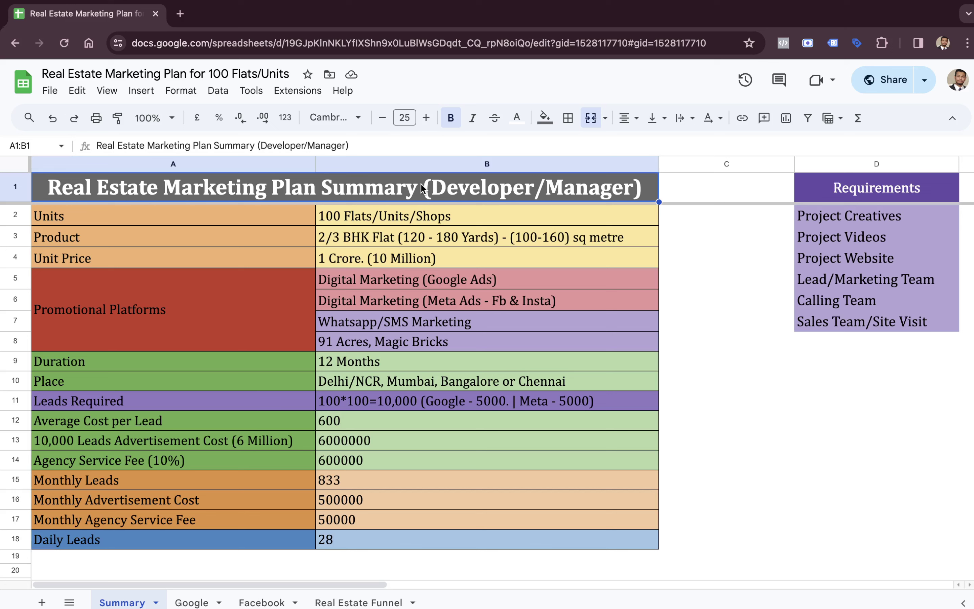
click(367, 216)
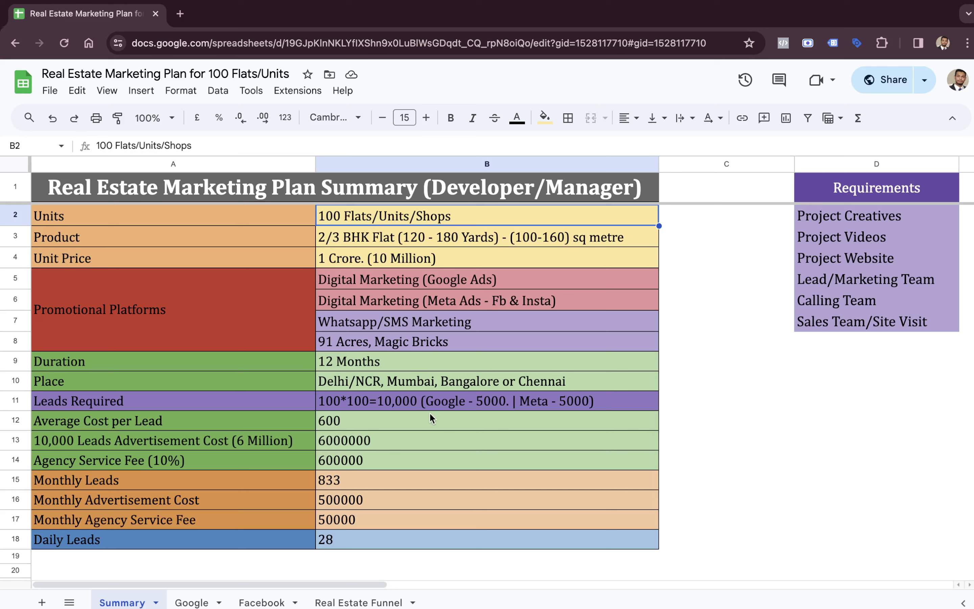
click(424, 402)
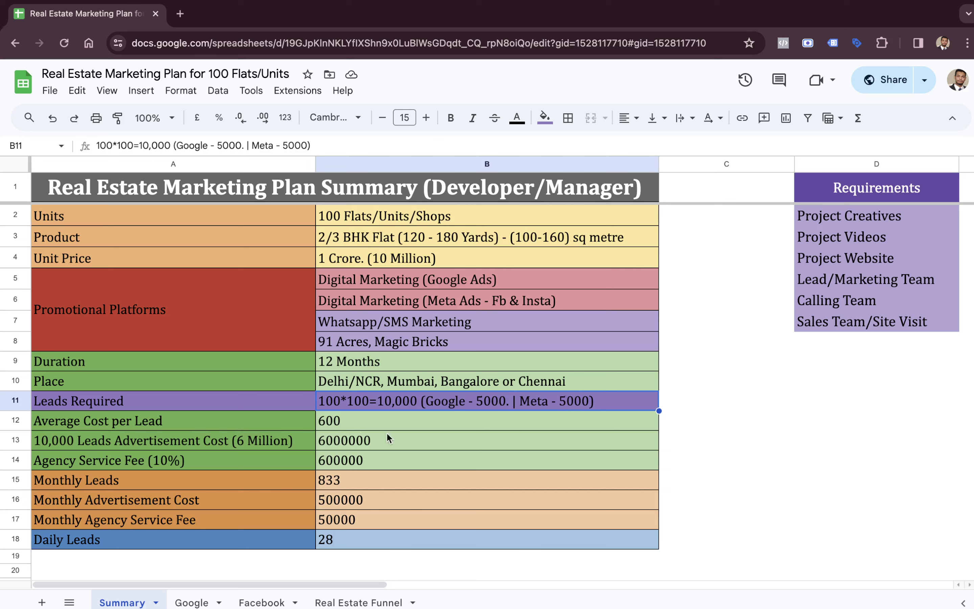
Look through the Google and Facebook media plans and the qualified leads, site visits and bookings stages on the Real Estate Funnel sheet
click(191, 602)
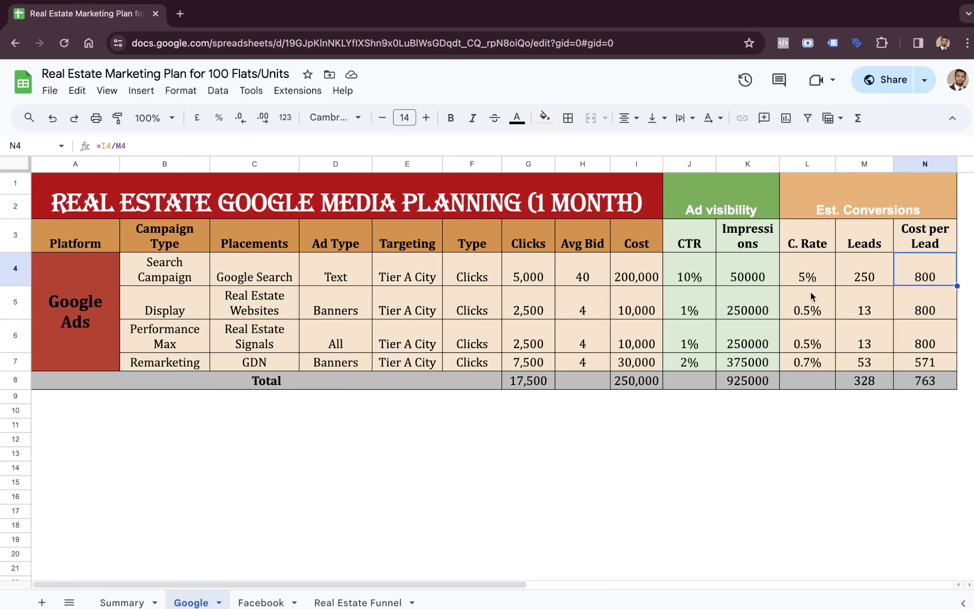
click(250, 603)
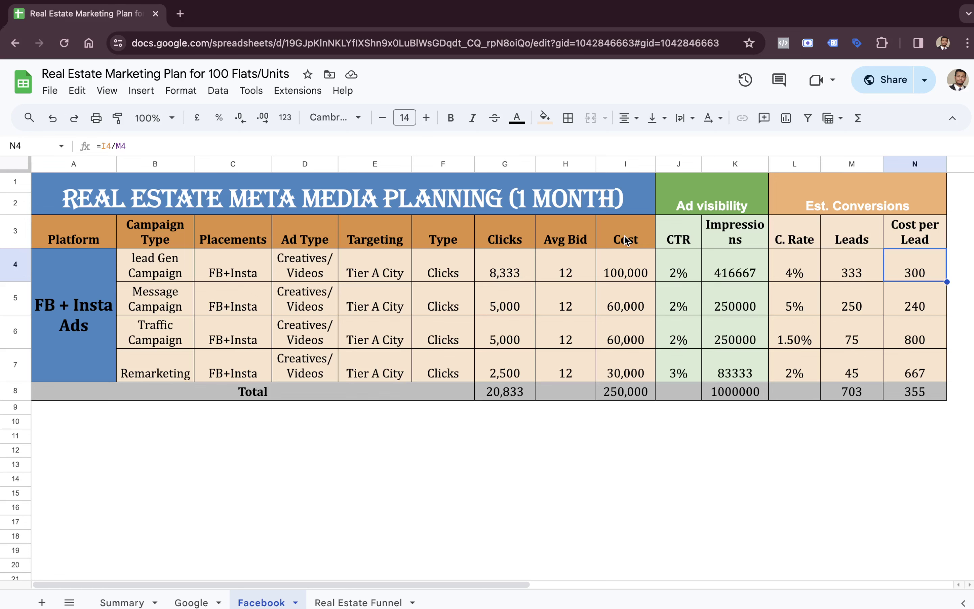
click(372, 603)
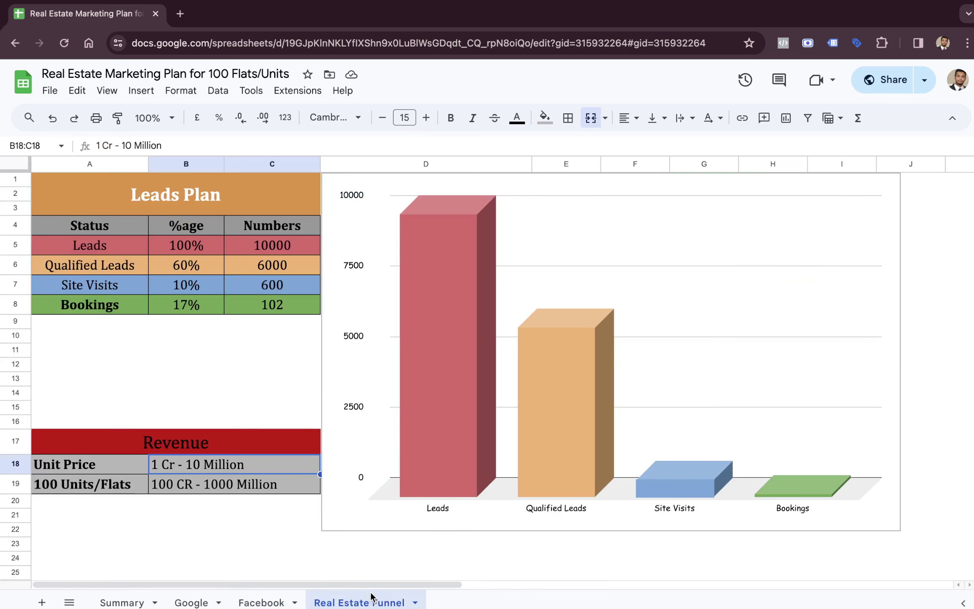
click(127, 268)
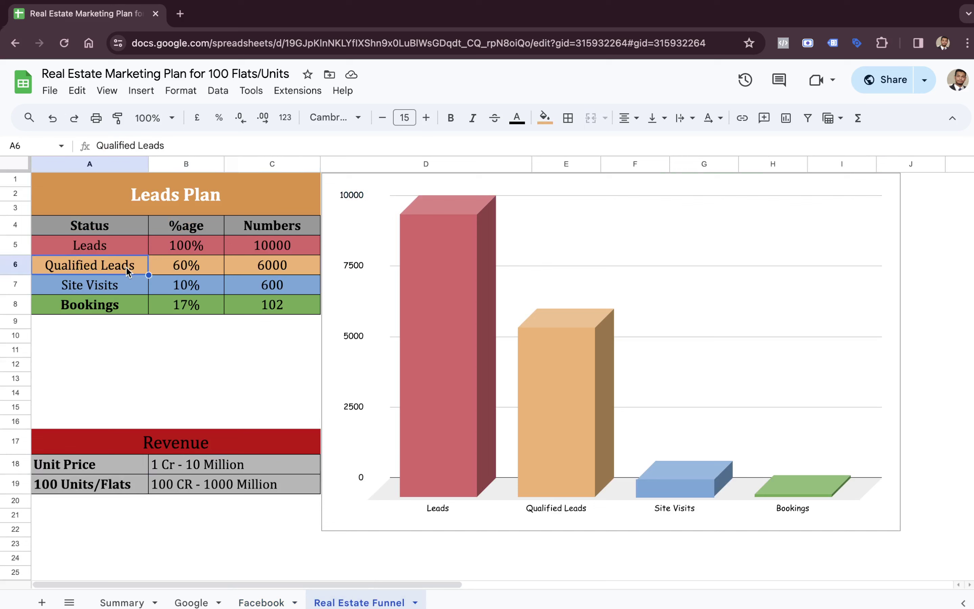
click(127, 283)
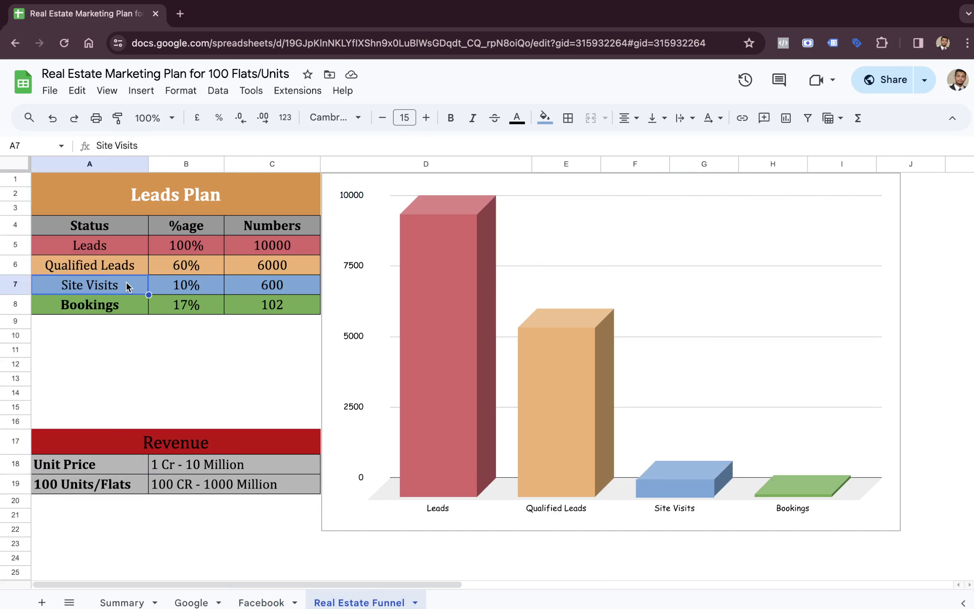
click(119, 309)
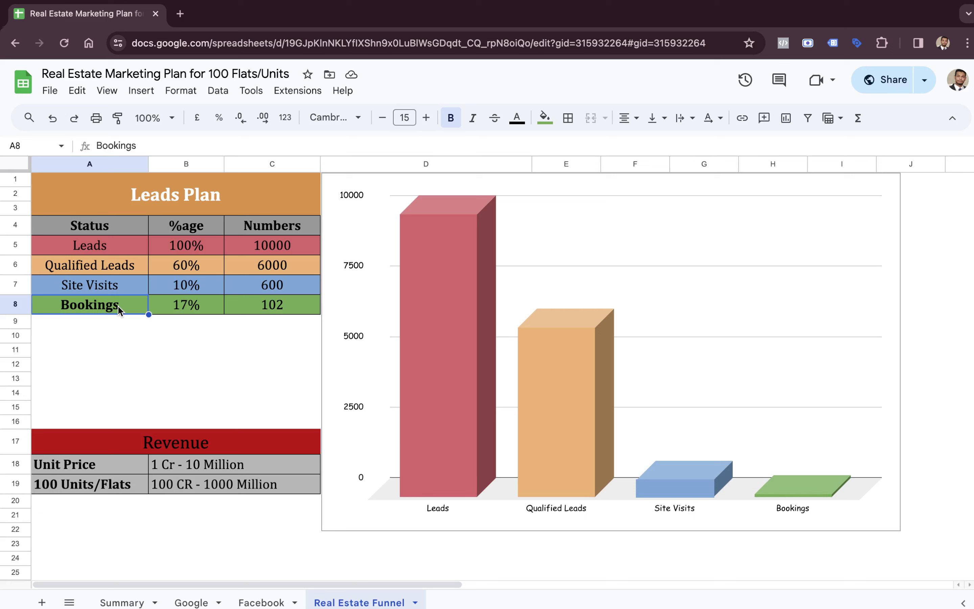
Return to the Summary sheet and examine the units, product and price rows and the promotional platforms, including the property portals entry
click(120, 602)
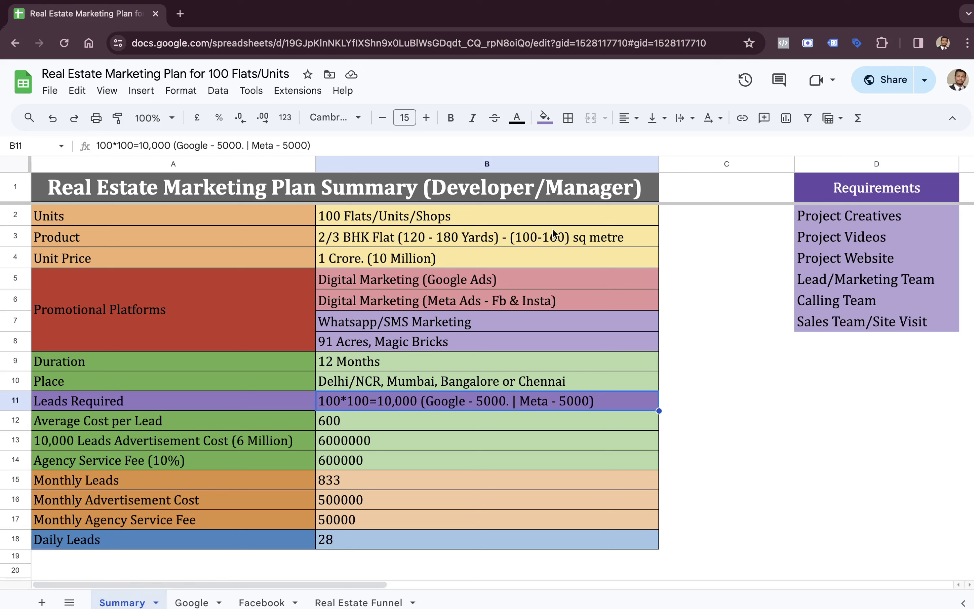
drag(232, 208, 360, 260)
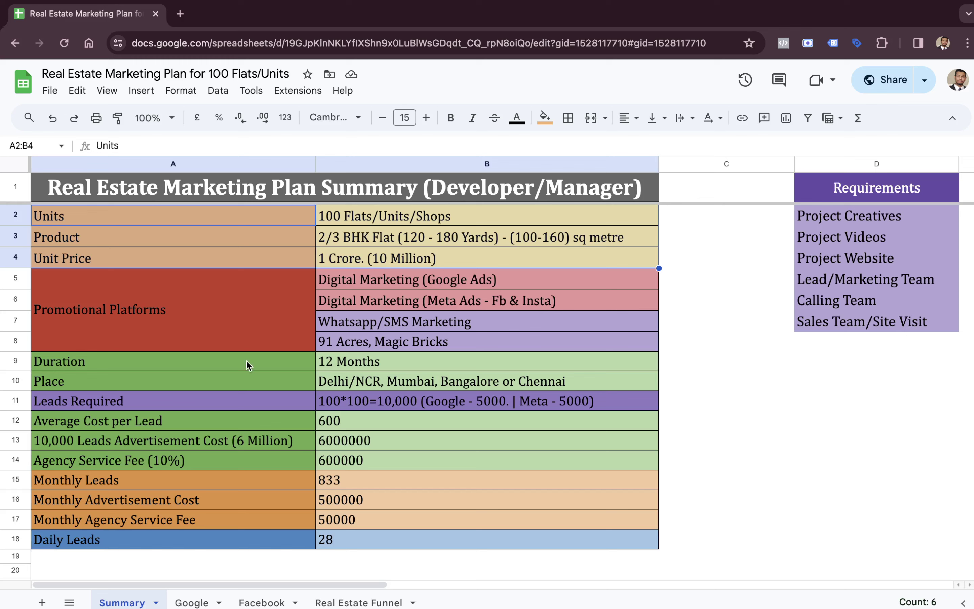
click(257, 342)
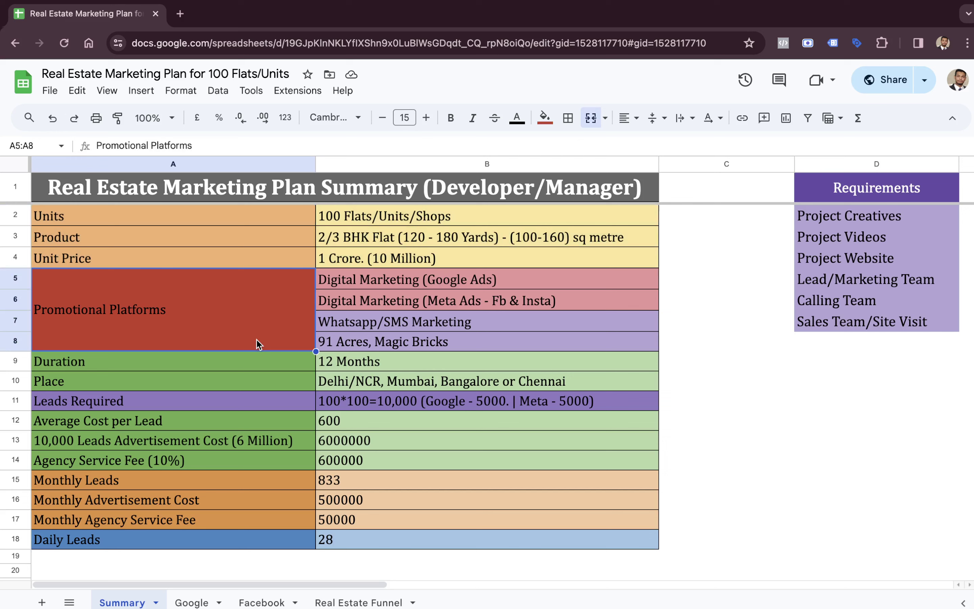
double_click(360, 341)
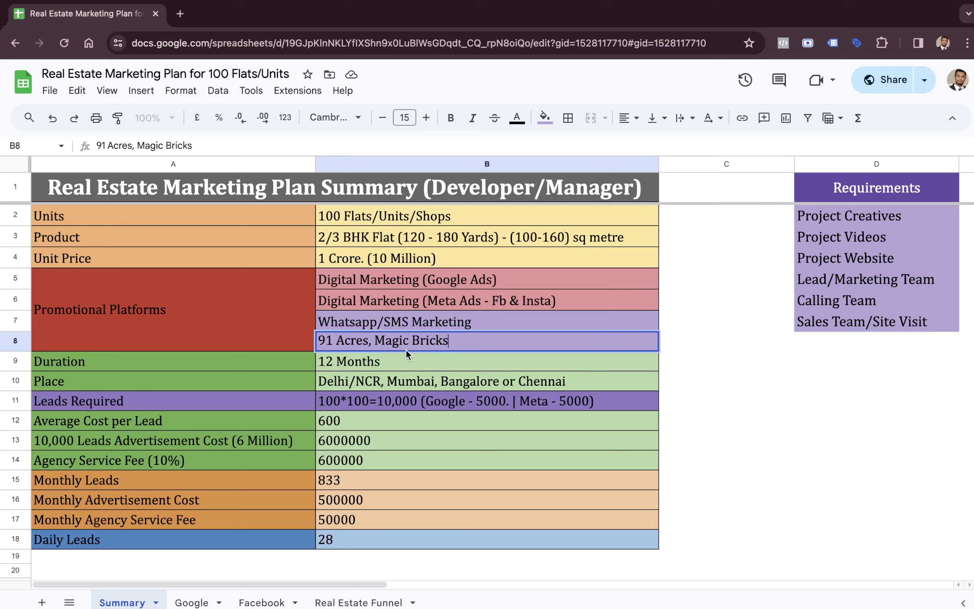
double_click(430, 341)
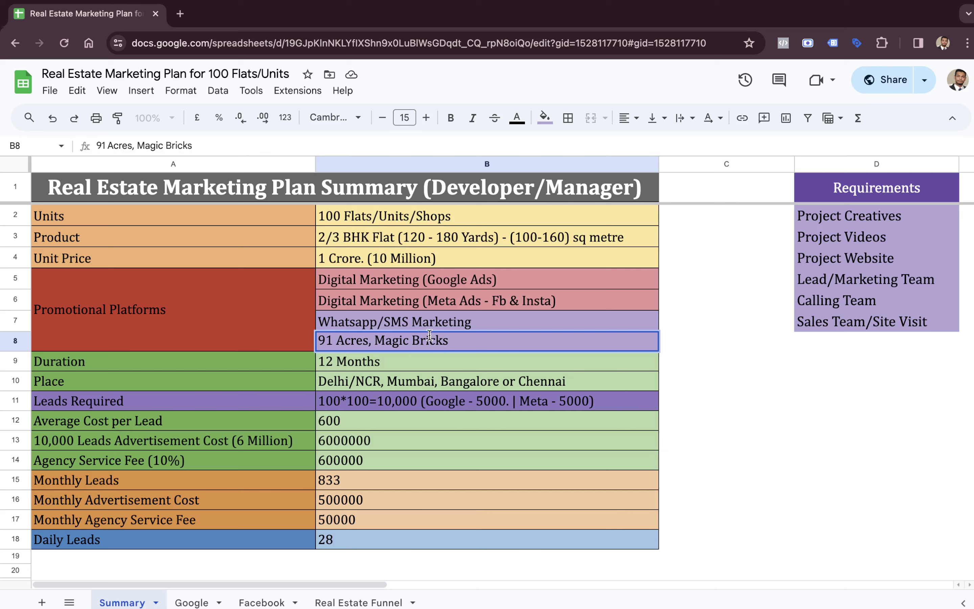
Append "/Cold Calling" to the Whatsapp/SMS Marketing entry in cell B7
click(480, 328)
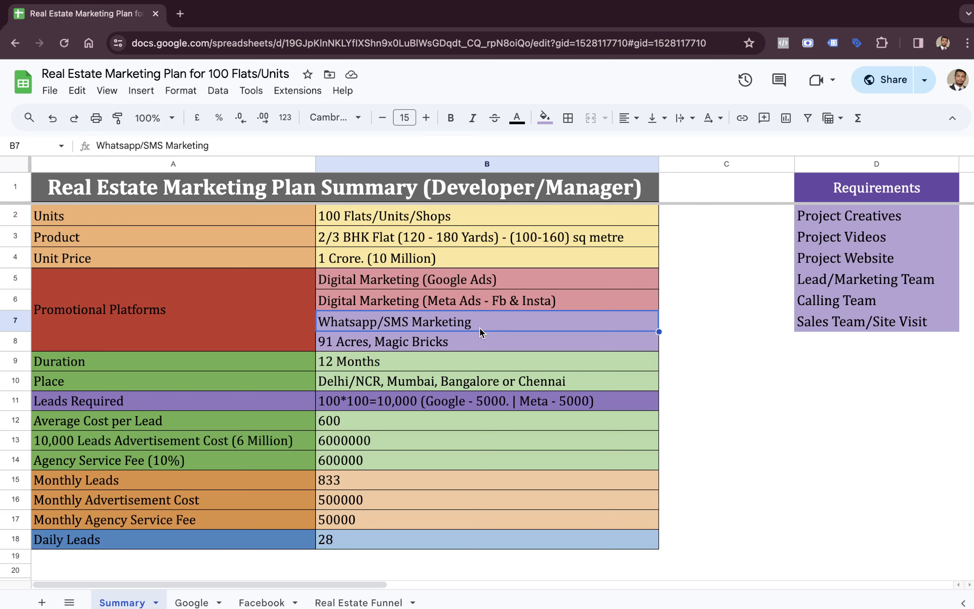
double_click(479, 328)
text(/Cold Calling)
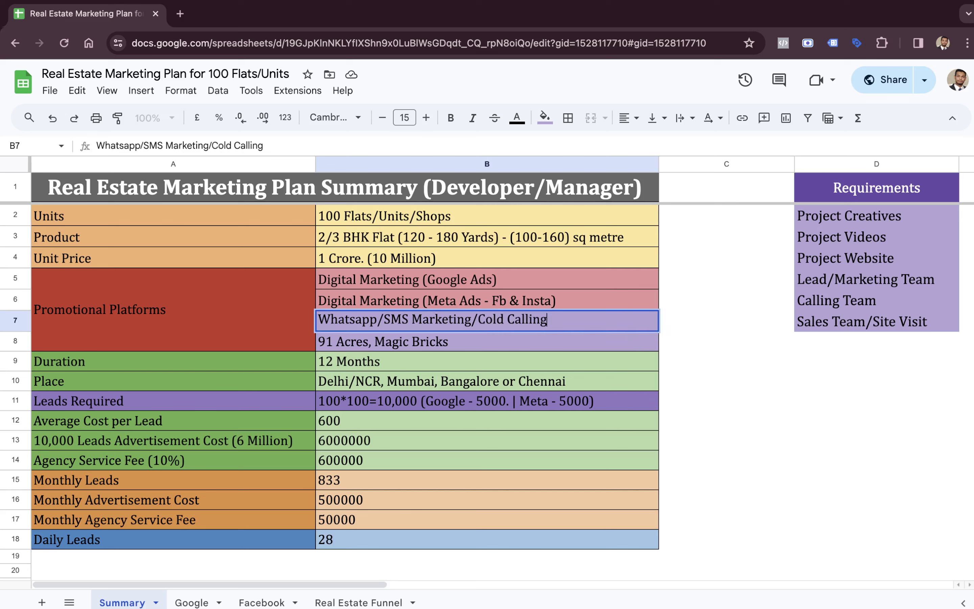
key(Return)
key(Right)
key(Right)
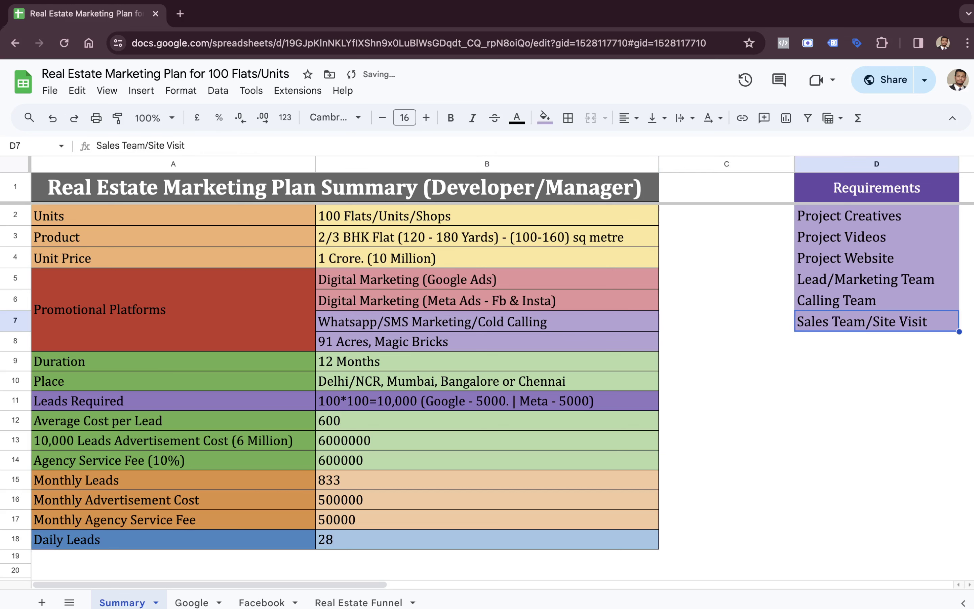
Review the Whatsapp/SMS and property portal entries in B7:B8 and the Google Ads entry in B5
key(Left)
key(Left)
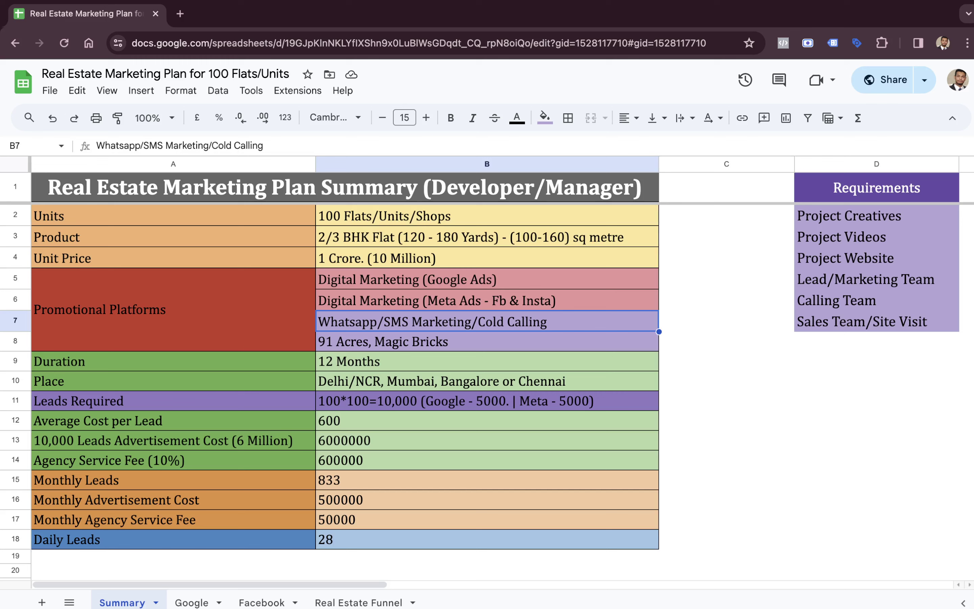
key(shift+Down)
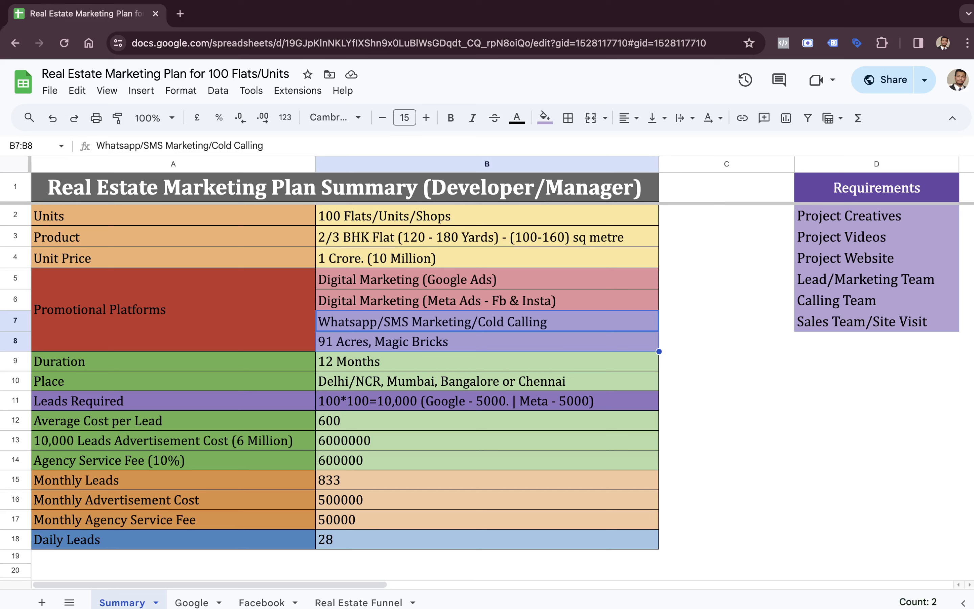
click(487, 279)
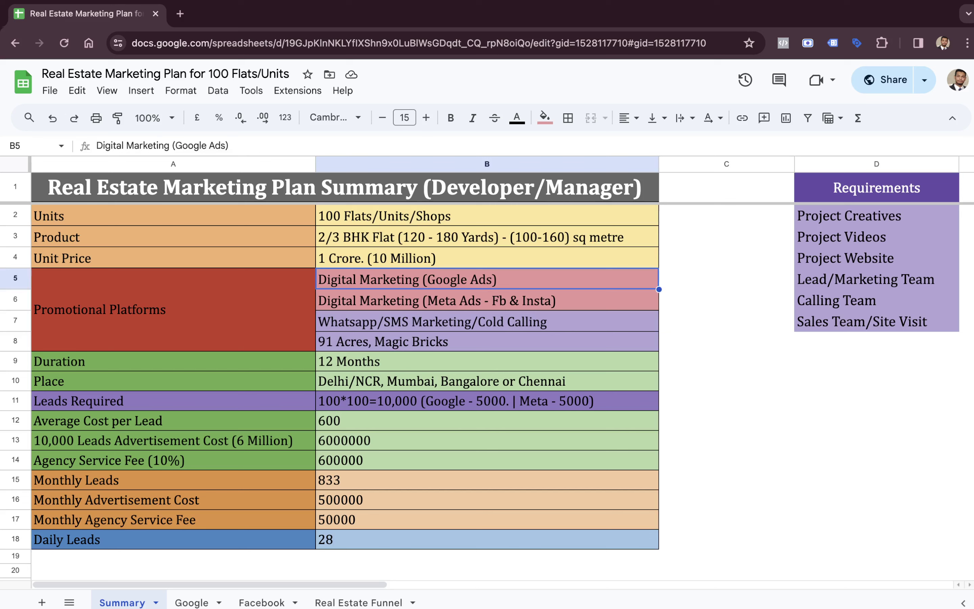
Search Google for "2 bhks flats" in a new browser tab and look through the organic, places and sponsored results
key(super+t)
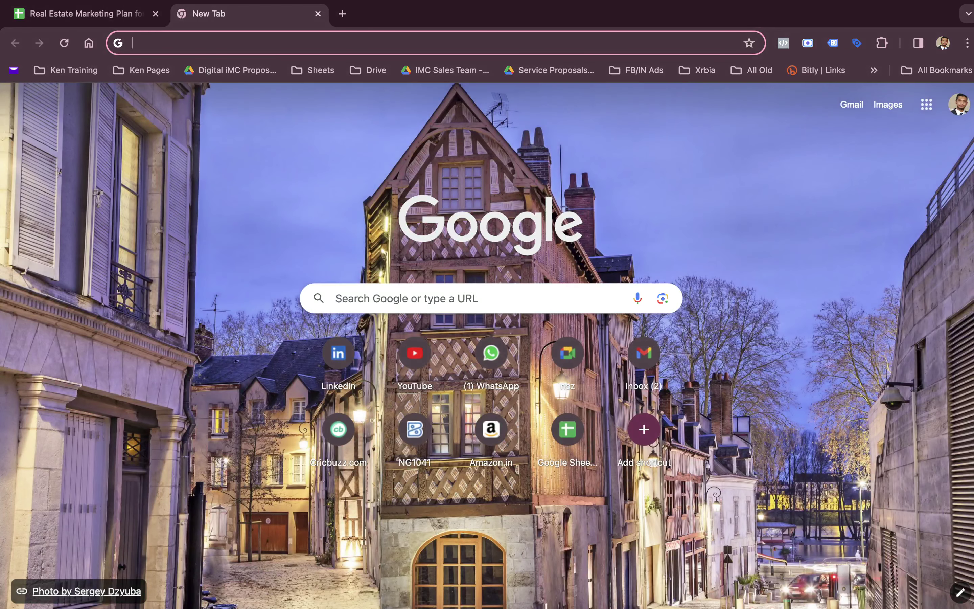
click(739, 391)
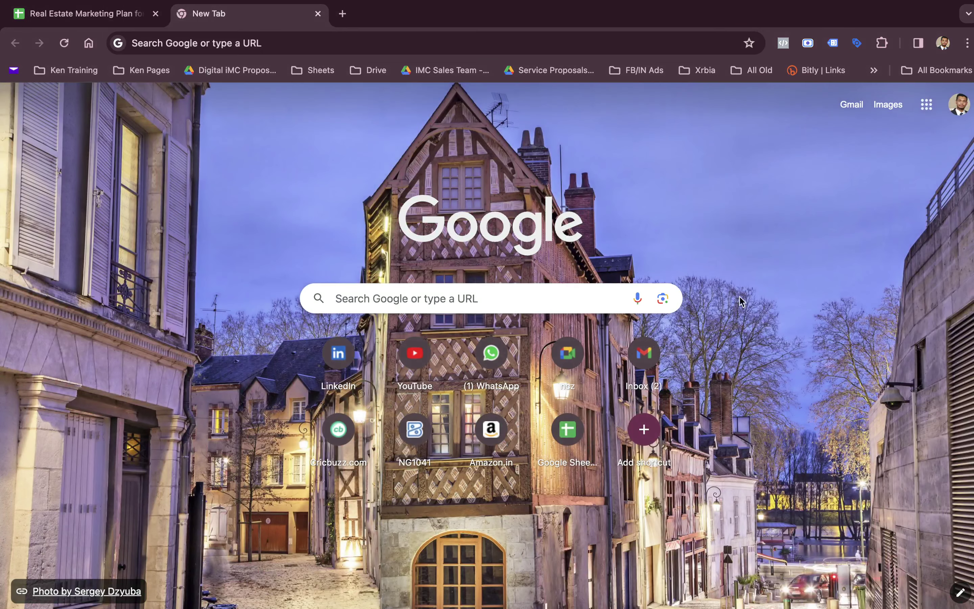
click(637, 42)
text(2 bhks flats)
key(Return)
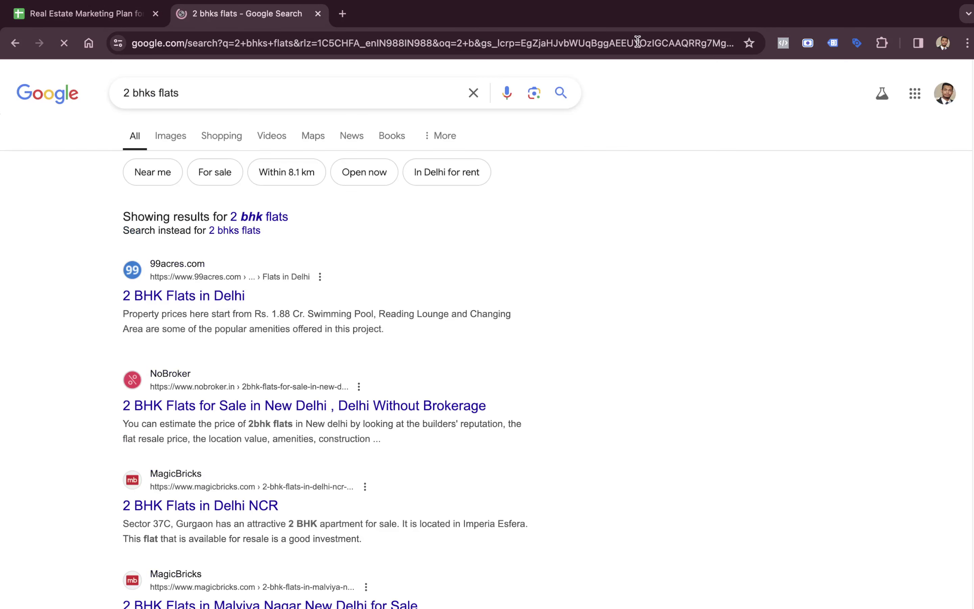
scroll(593, 274, down, 5)
scroll(560, 243, up, 10)
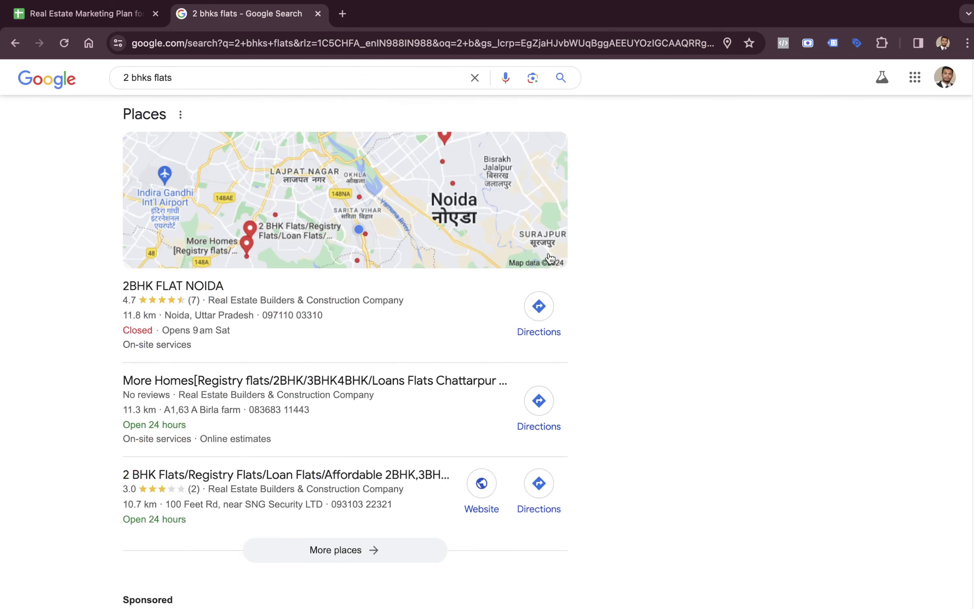
scroll(548, 252, down, 10)
scroll(551, 258, up, 5)
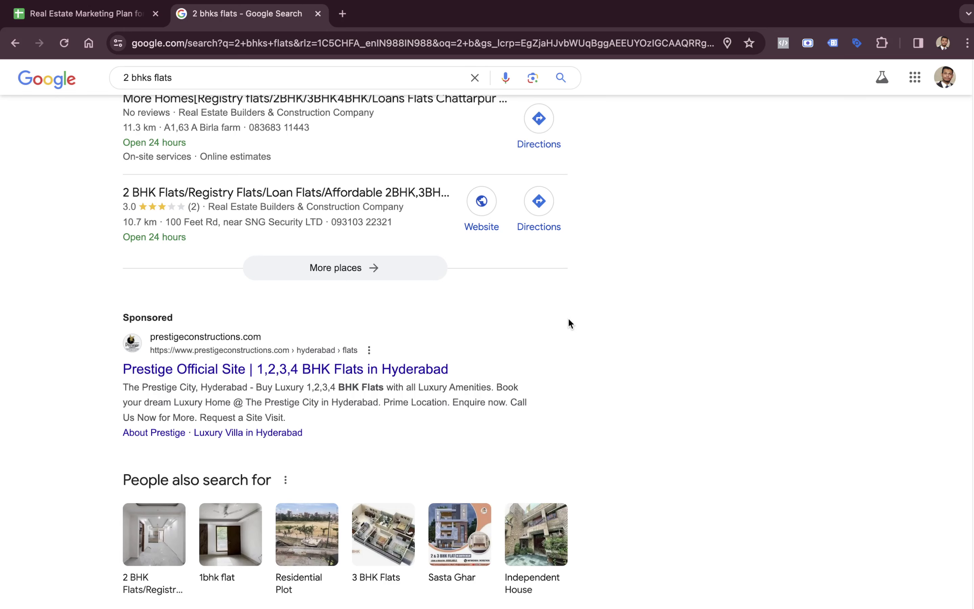
scroll(570, 323, up, 15)
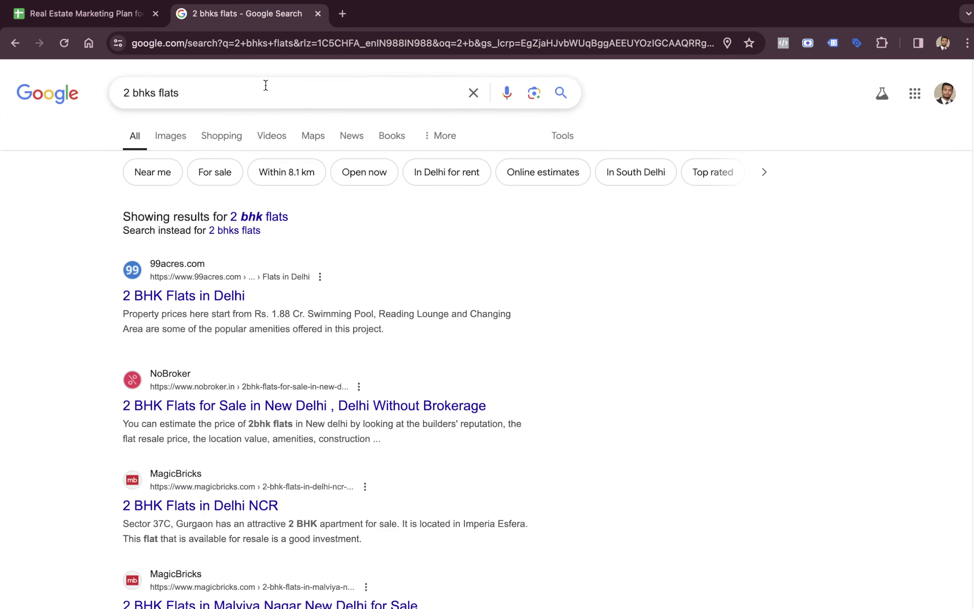
Search Google for "buy a shop in delhi" in the same browser tab
click(293, 44)
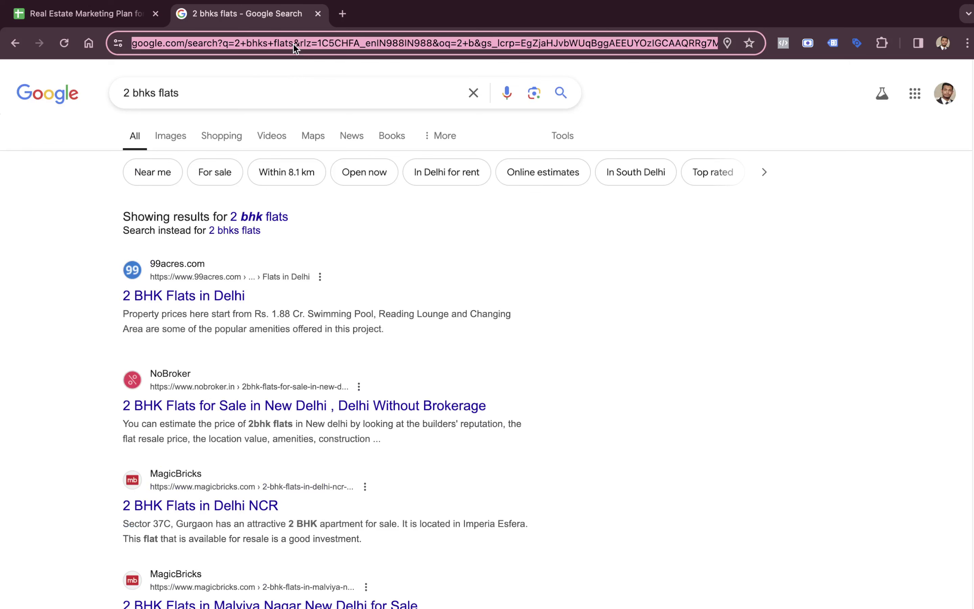
text(4 bs)
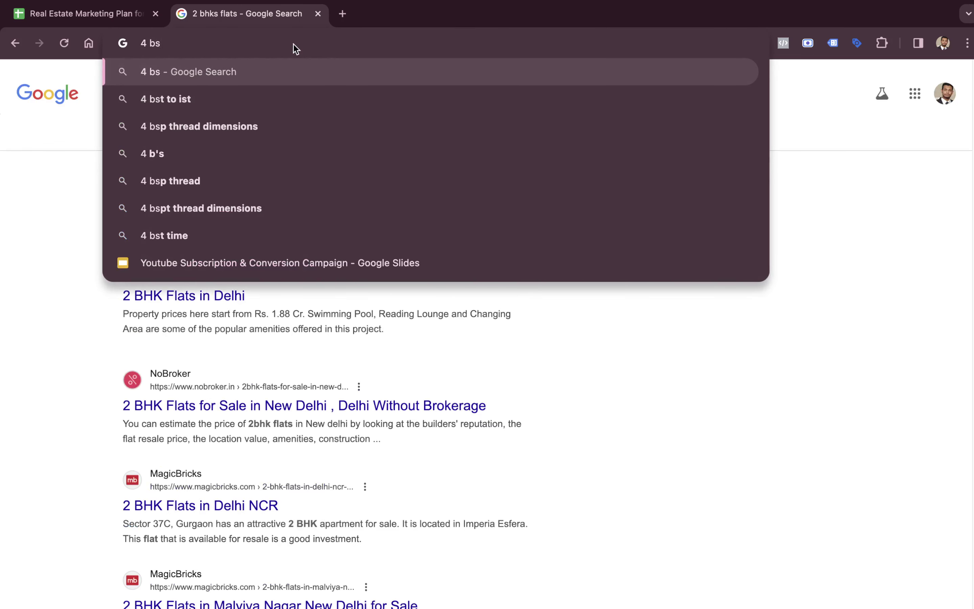
key(BackSpace)
text(hk fla)
key(BackSpace)
key(BackSpace)
key(BackSpace)
key(BackSpace)
key(BackSpace)
key(BackSpace)
text(buy a d)
key(BackSpace)
text(show)
key(BackSpace)
text(p in delhi)
key(Return)
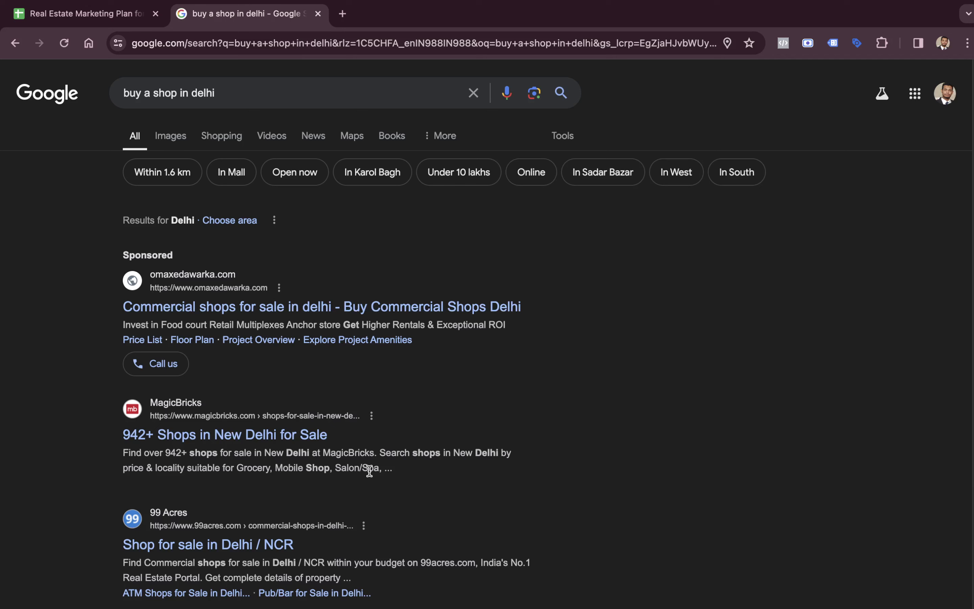
Return to the marketing plan spreadsheet and examine the Google Ads and Meta Ads entries under Promotional Platforms
click(117, 18)
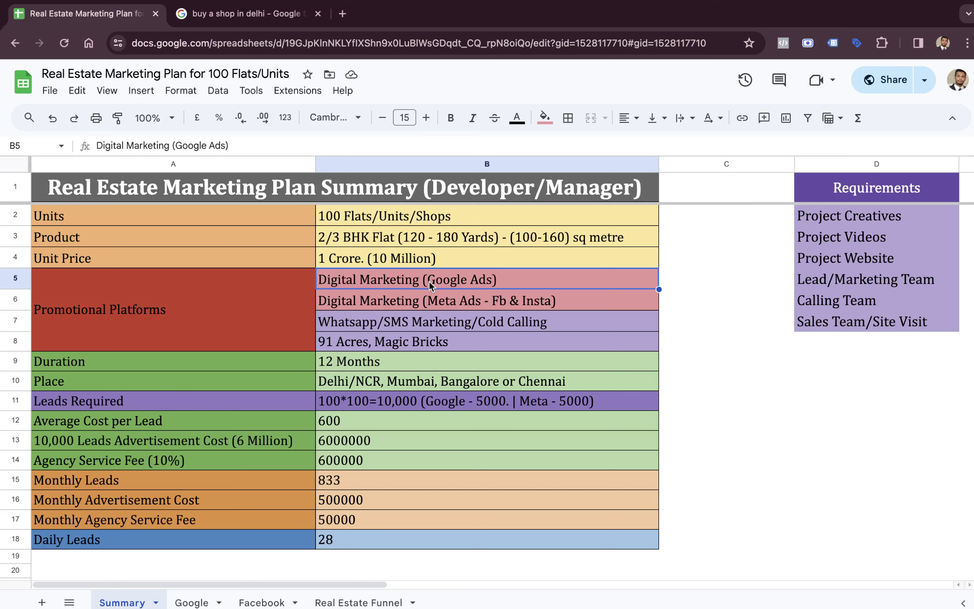
key(Down)
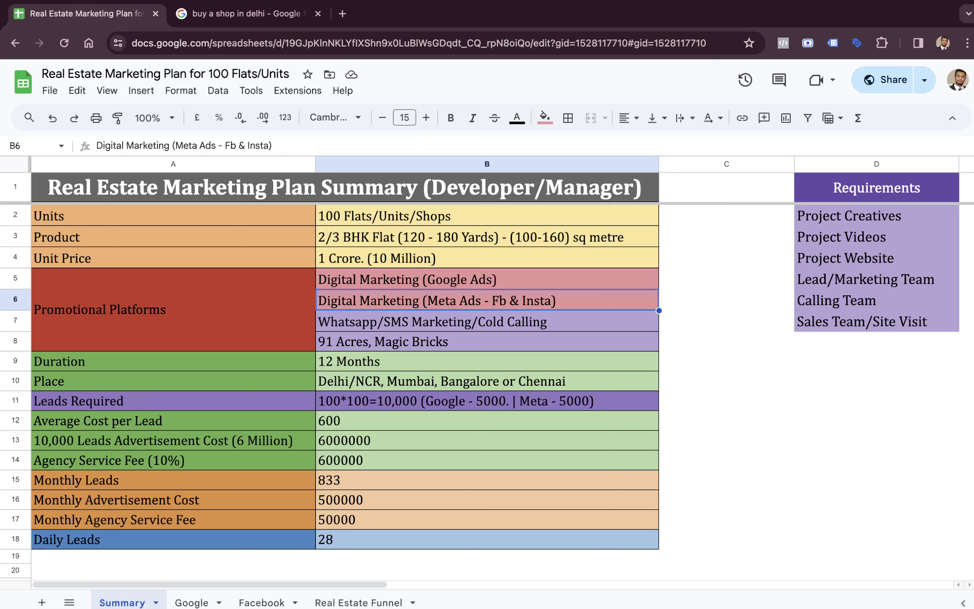
click(591, 281)
key(Down)
click(487, 279)
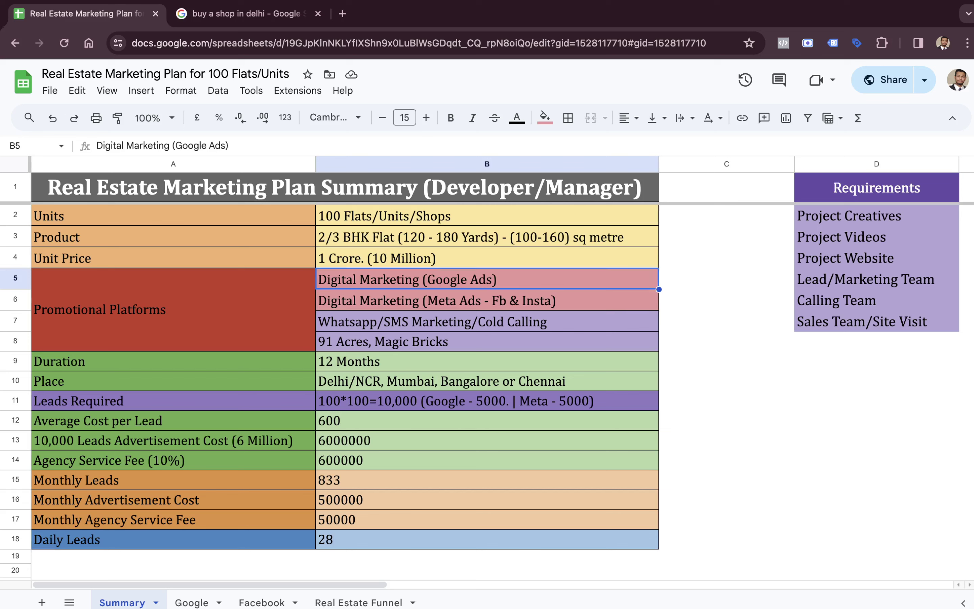
click(487, 300)
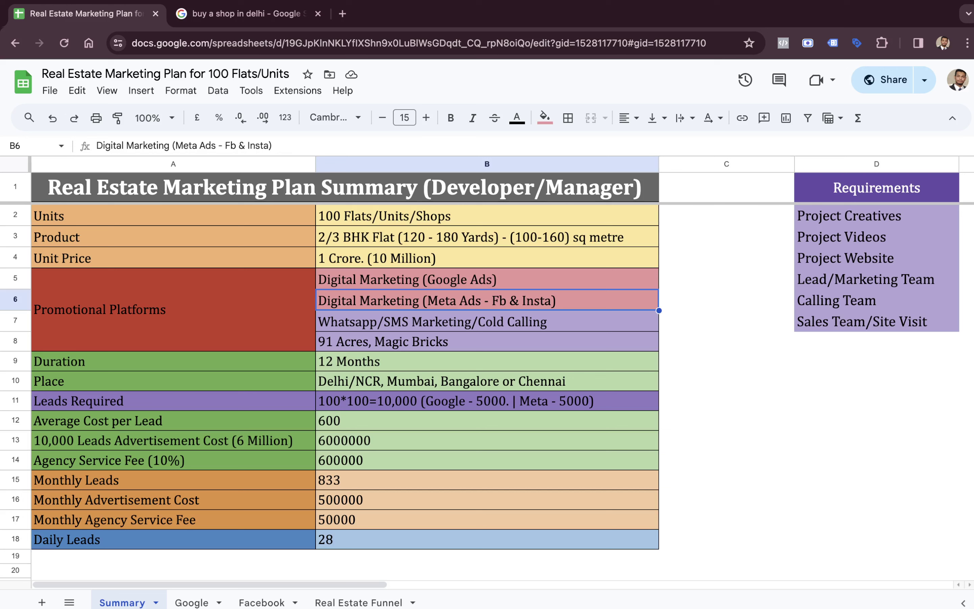
Review the Whatsapp/SMS/Cold Calling entry in B7 and the Google Ads entry in B5 under Promotional Platforms
click(487, 321)
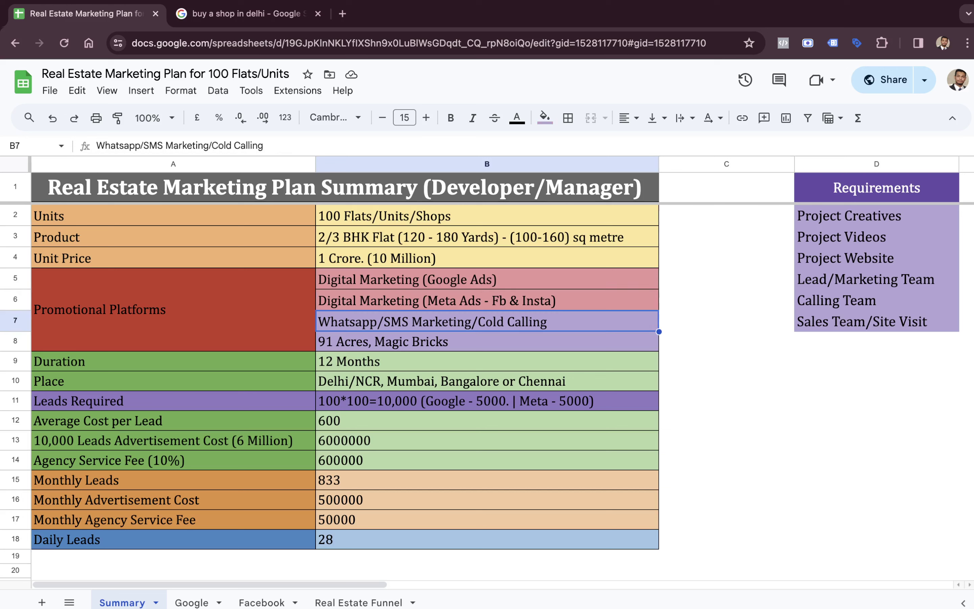
key(Return)
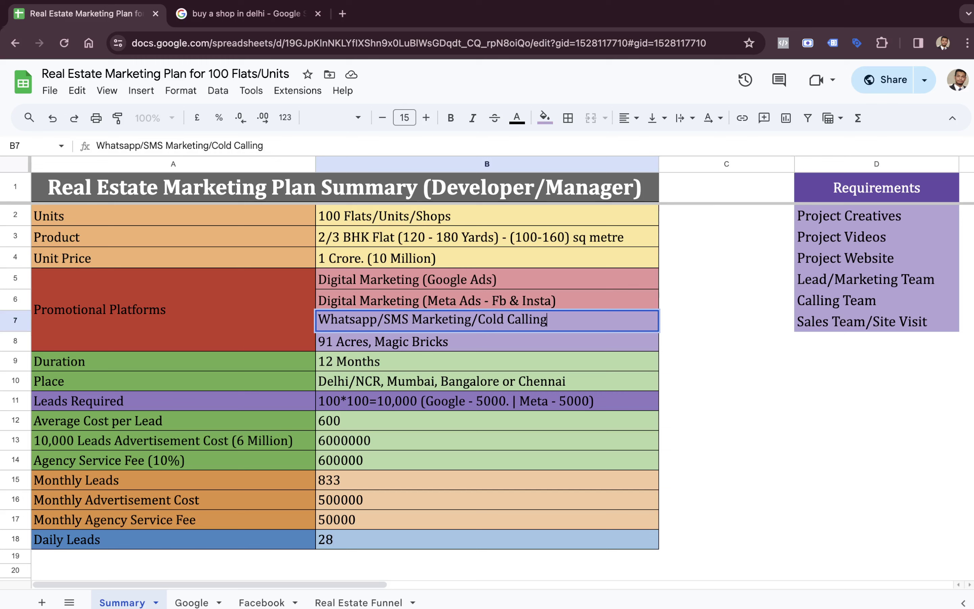
click(652, 277)
key(Return)
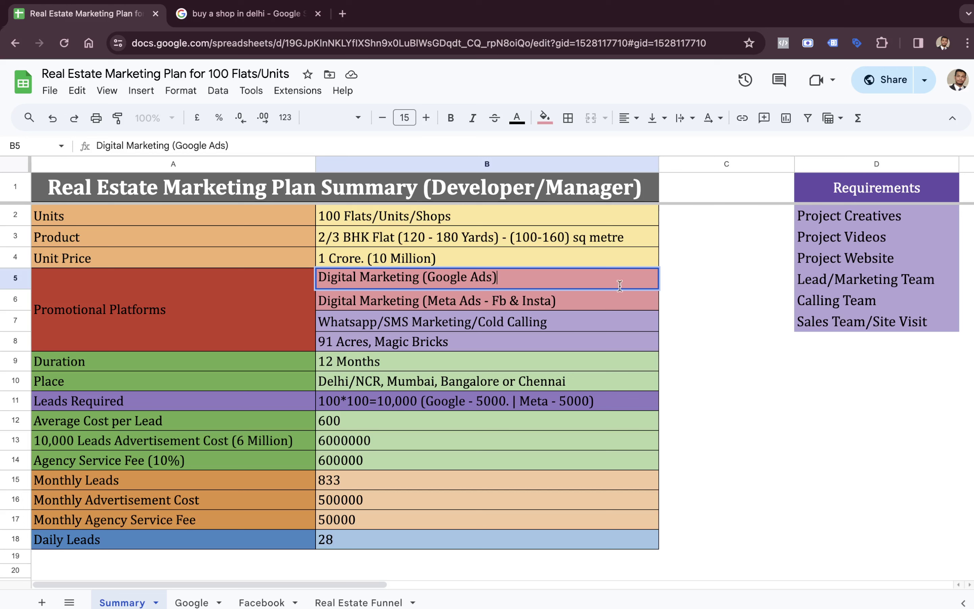
Examine the Duration, Units, Place and Leads Required entries in B9, B2, B10 and B11 of the summary
click(539, 362)
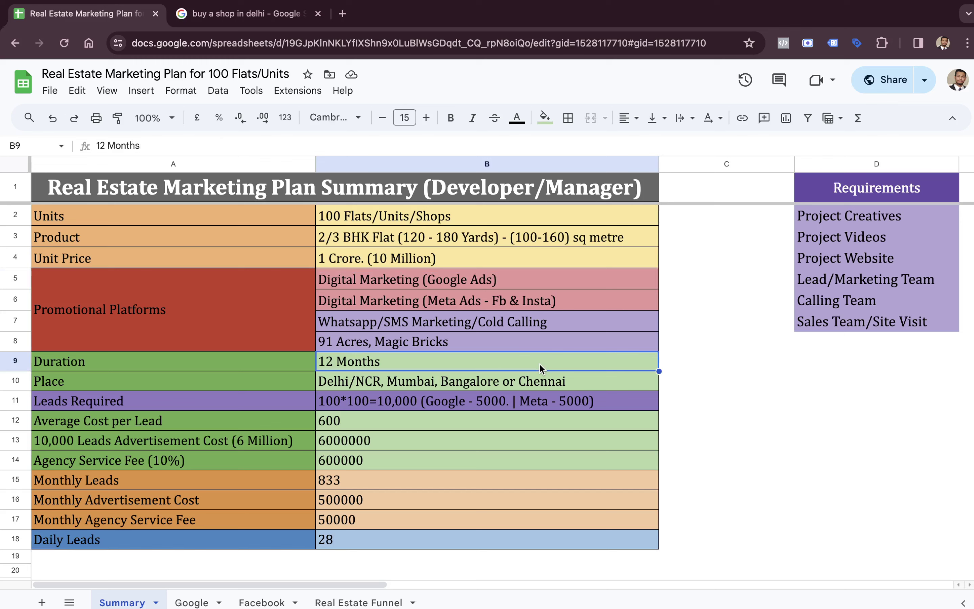
click(418, 216)
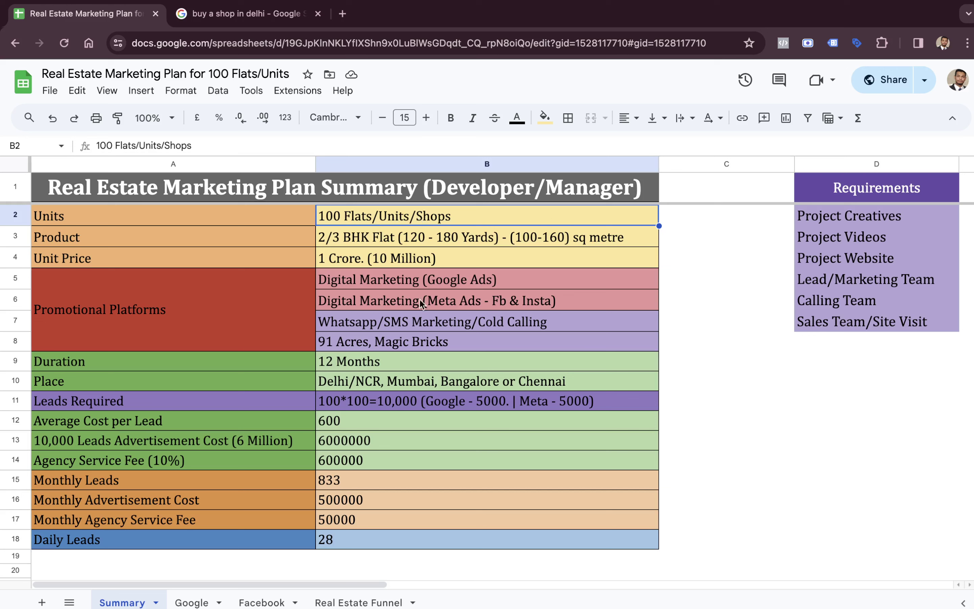
click(433, 362)
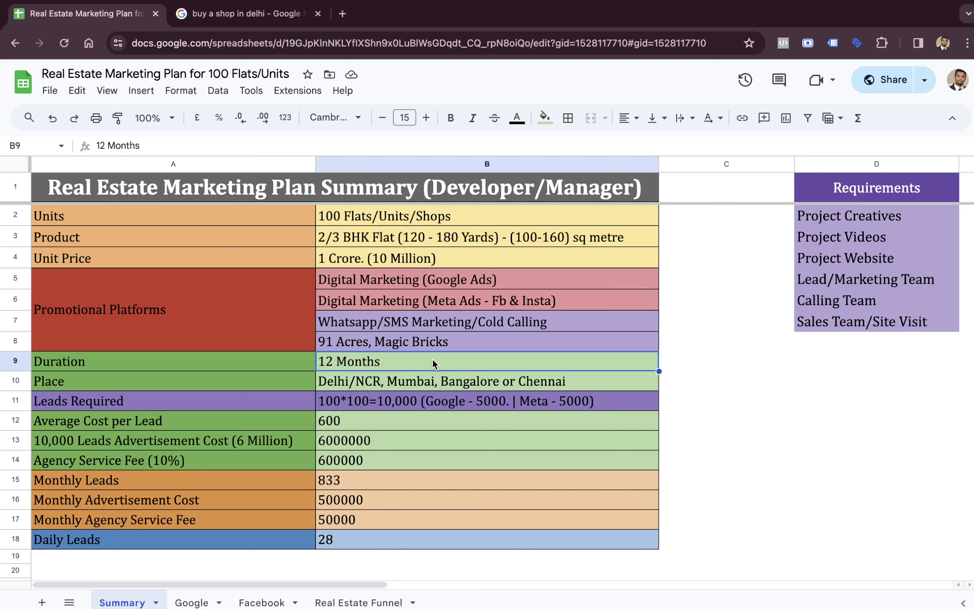
click(428, 383)
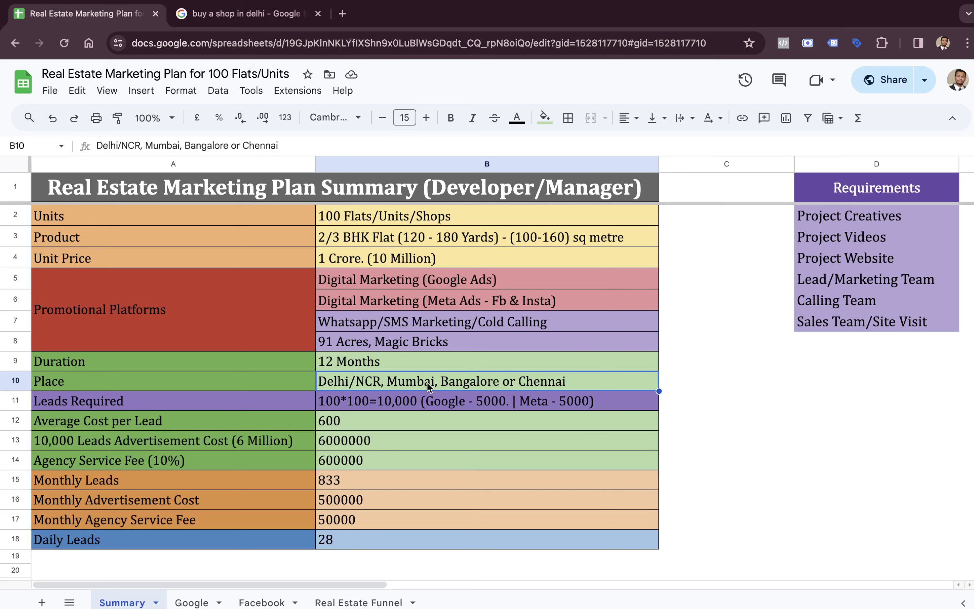
key(Down)
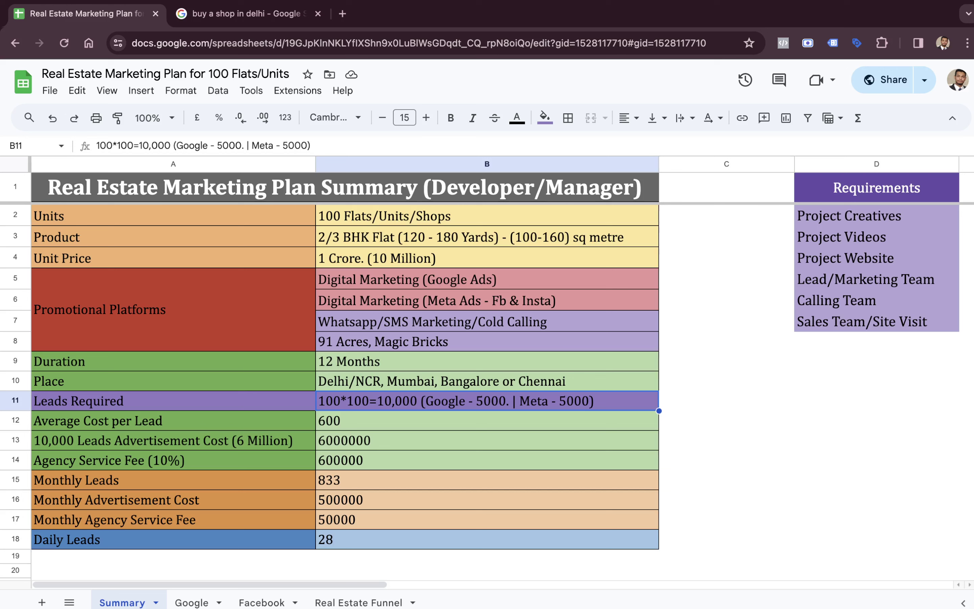
Glance at the "buy a shop in delhi" search results and return to the Average Cost per Lead in B12
key(ctrl+Tab)
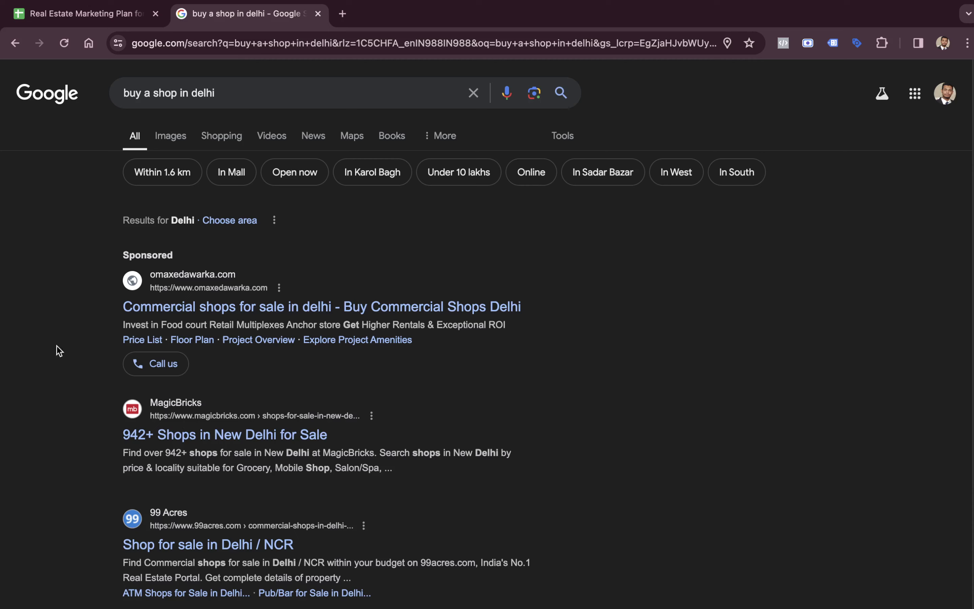
key(ctrl+shift+Tab)
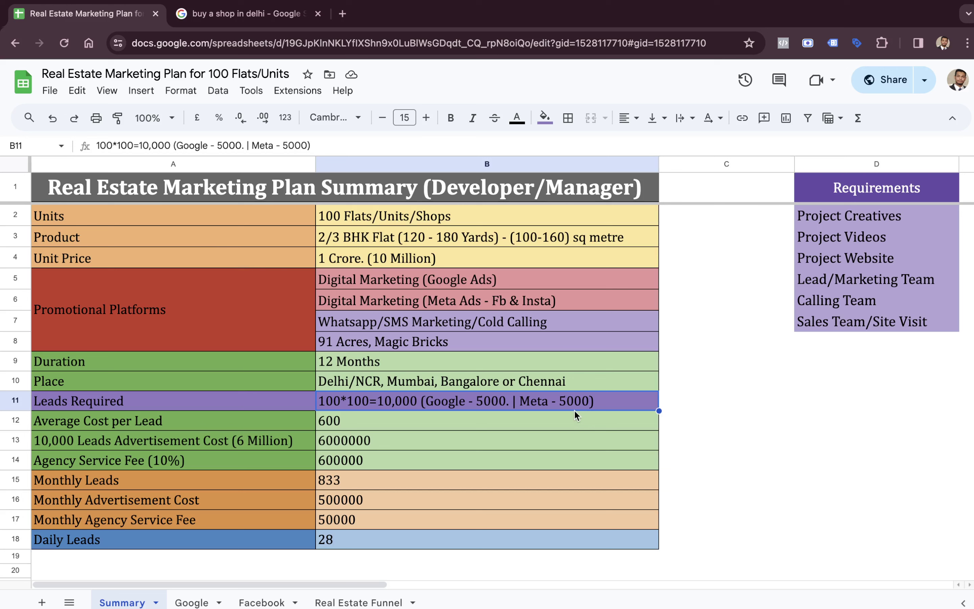
click(561, 429)
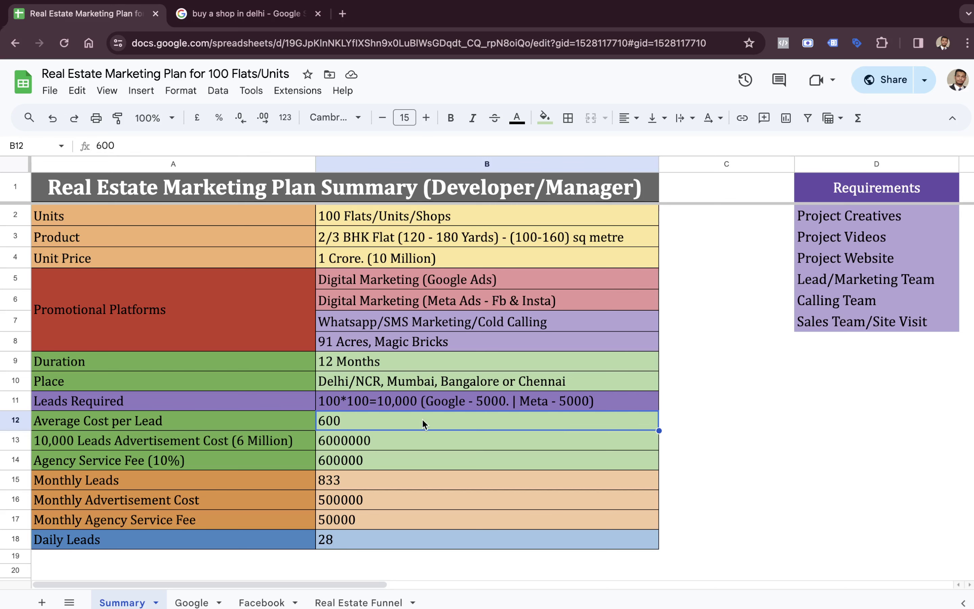
Open the Google sheet and examine the cost per lead of the Search and Display campaigns in N4:N5
click(200, 603)
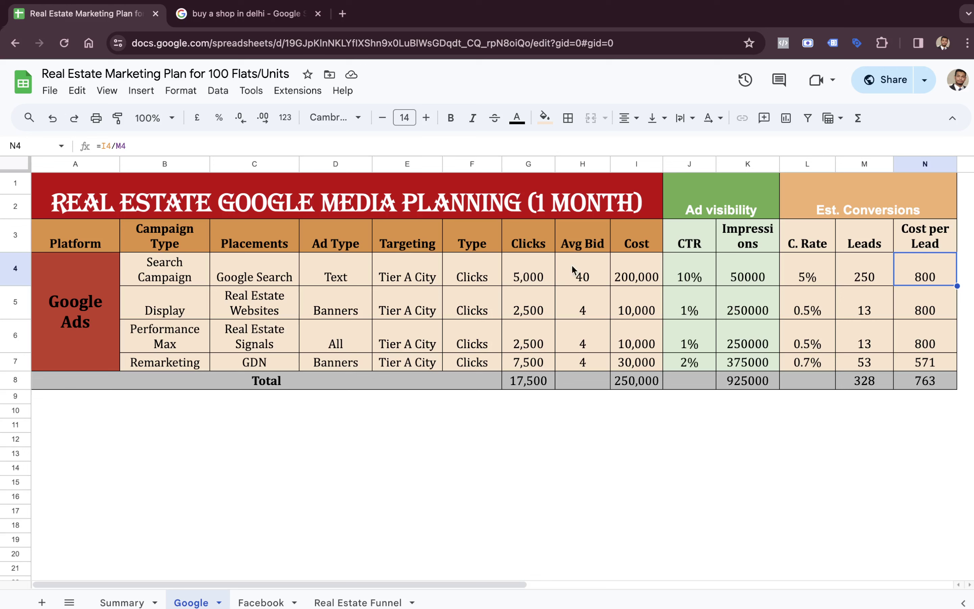
click(914, 309)
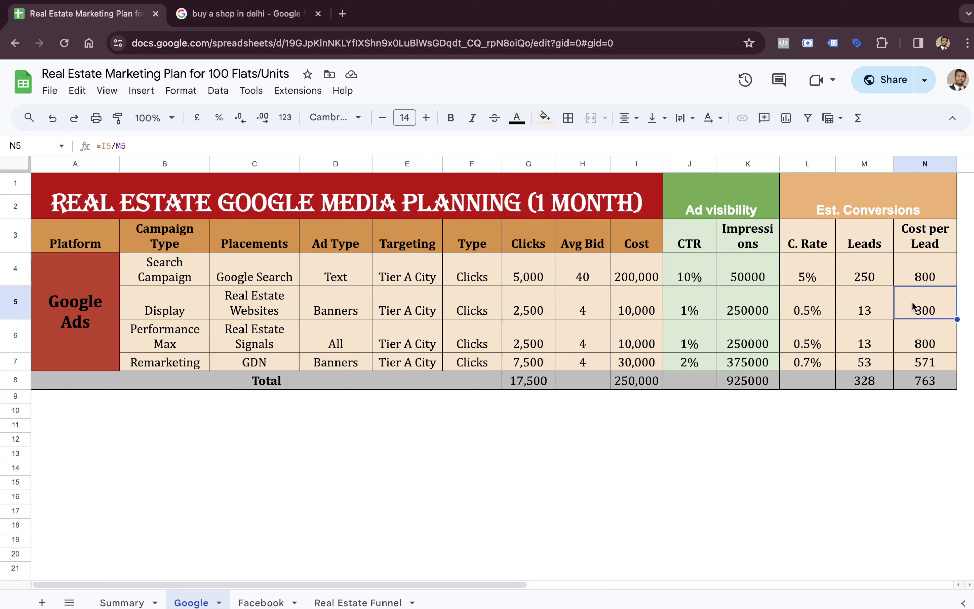
click(914, 281)
click(914, 296)
click(916, 283)
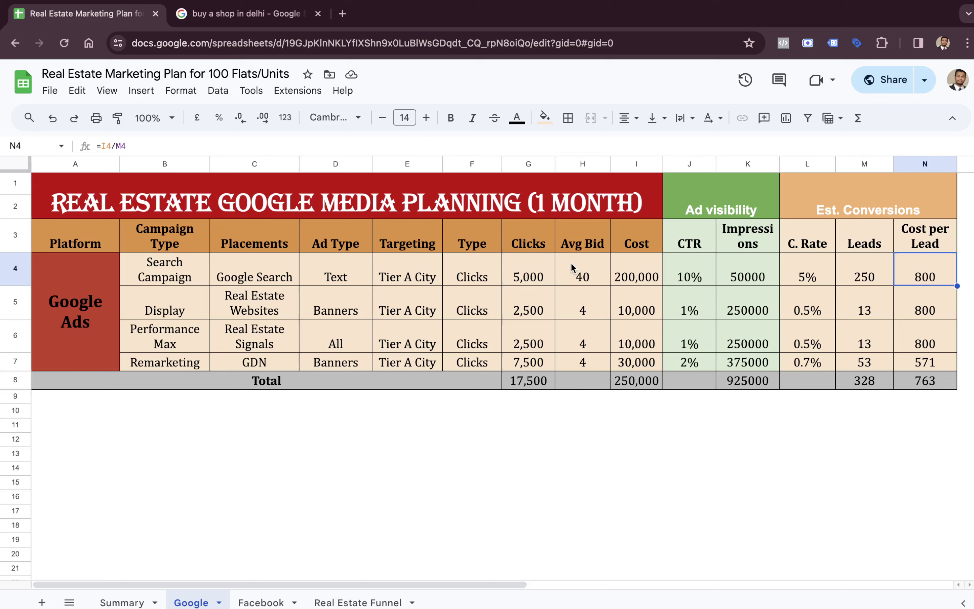
Open the Facebook sheet and examine the cost per lead of the lead gen and message campaigns in N4:N5
click(270, 597)
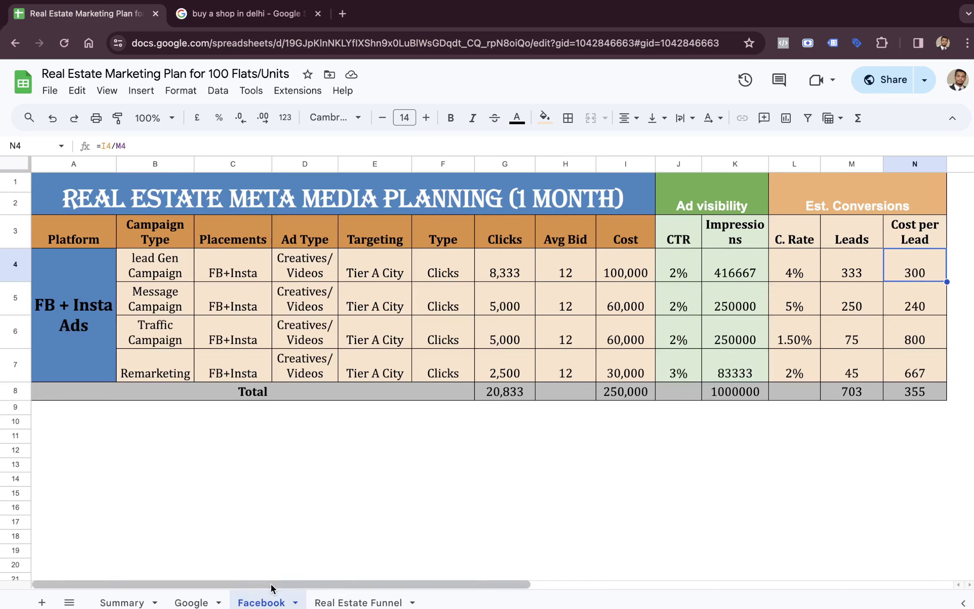
click(900, 302)
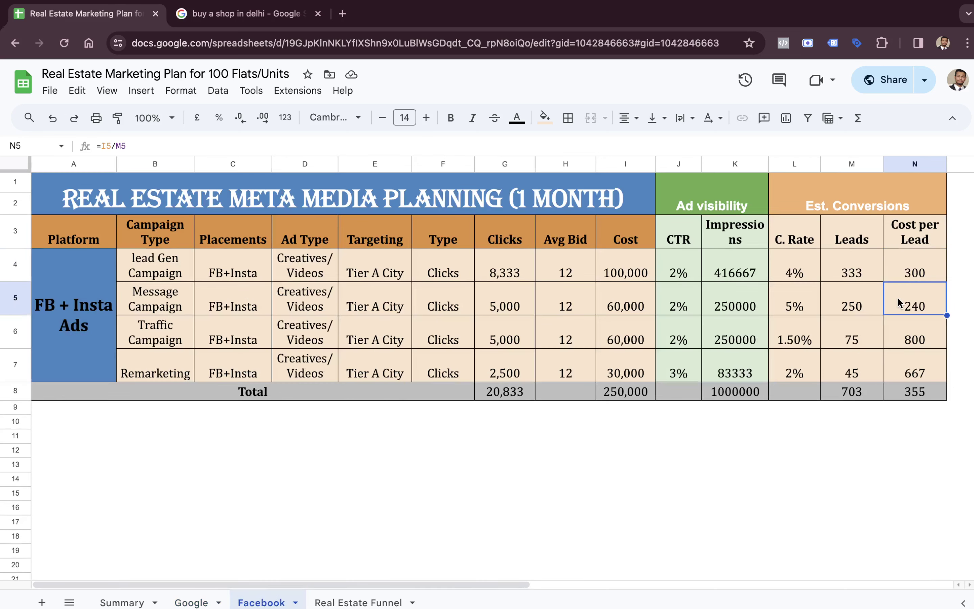
click(908, 279)
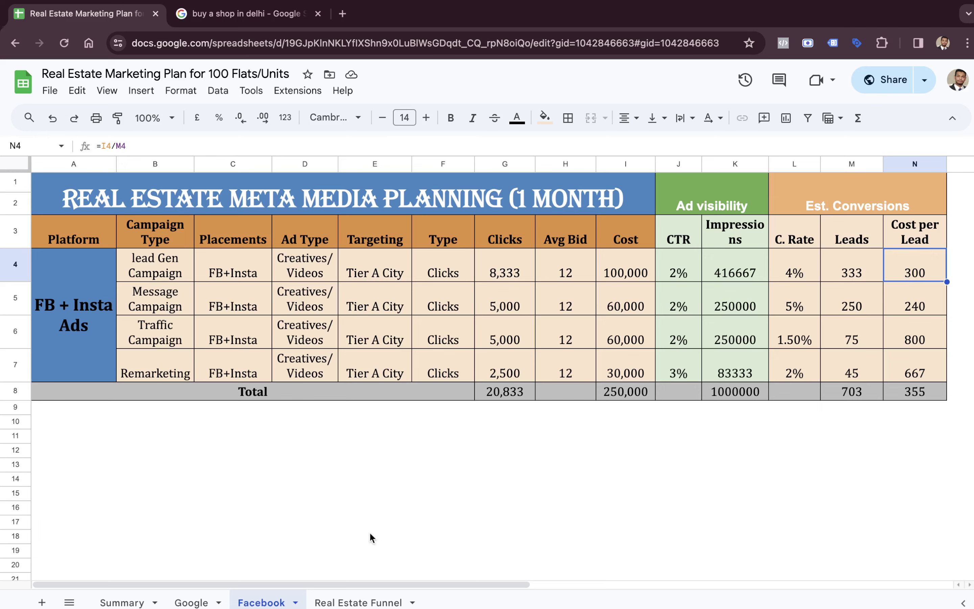
Go back to the Google sheet and compare it with the "buy a shop in delhi" search results
click(193, 600)
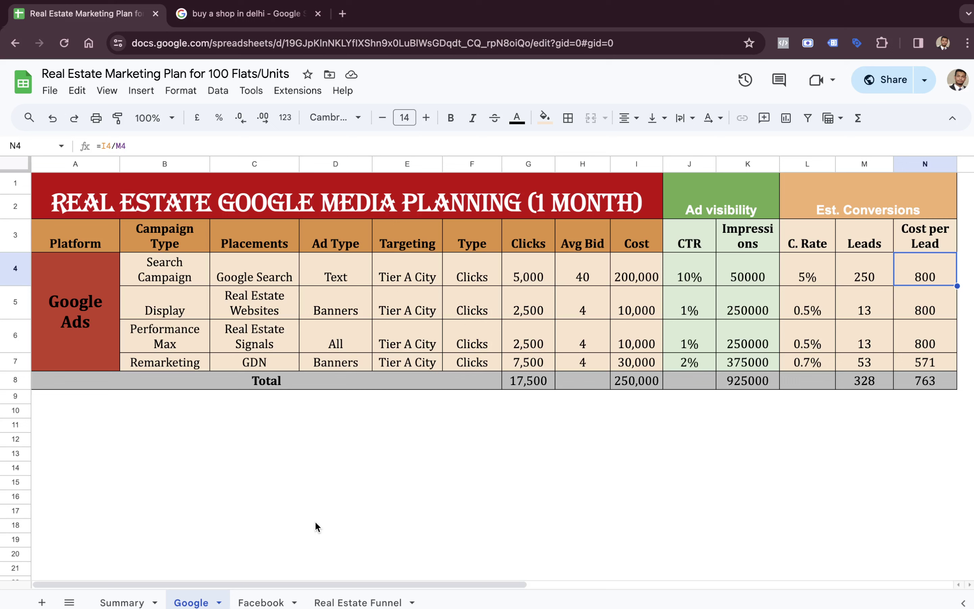
key(ctrl+Tab)
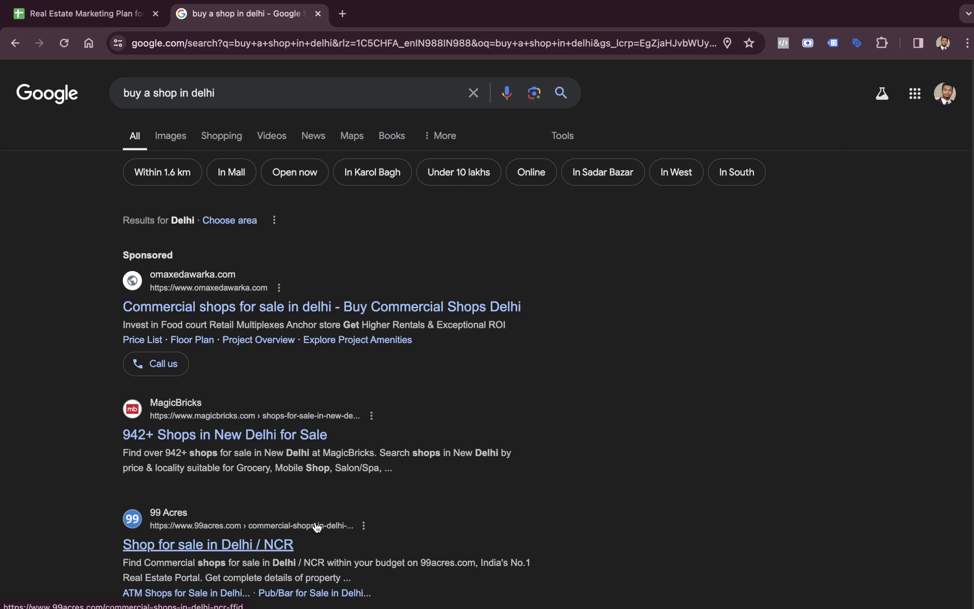
key(ctrl+Tab)
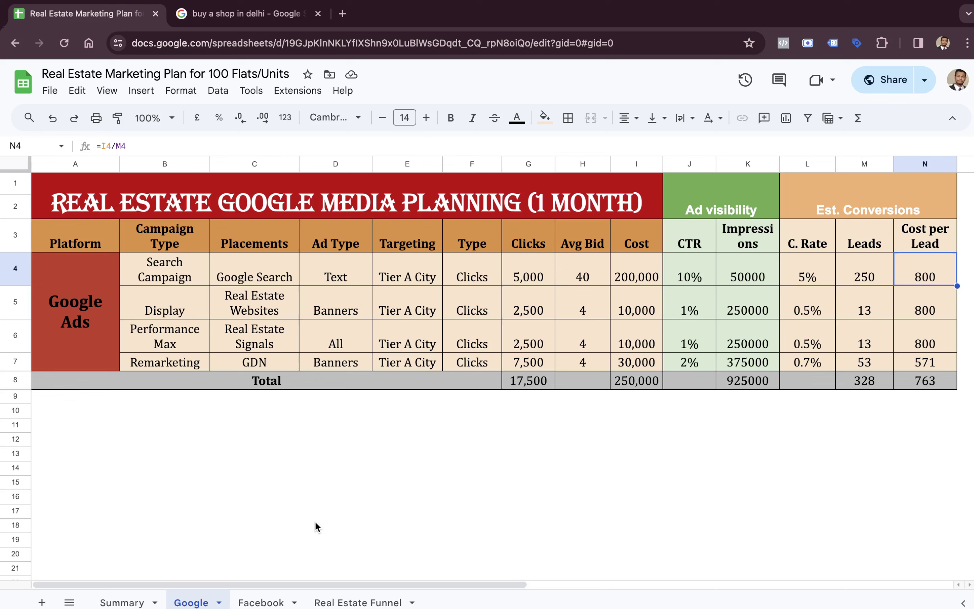
On the Summary sheet, review the Google Ads, property portal, Leads Required and Average Cost per Lead entries in B5, B8, B11 and B12
click(131, 599)
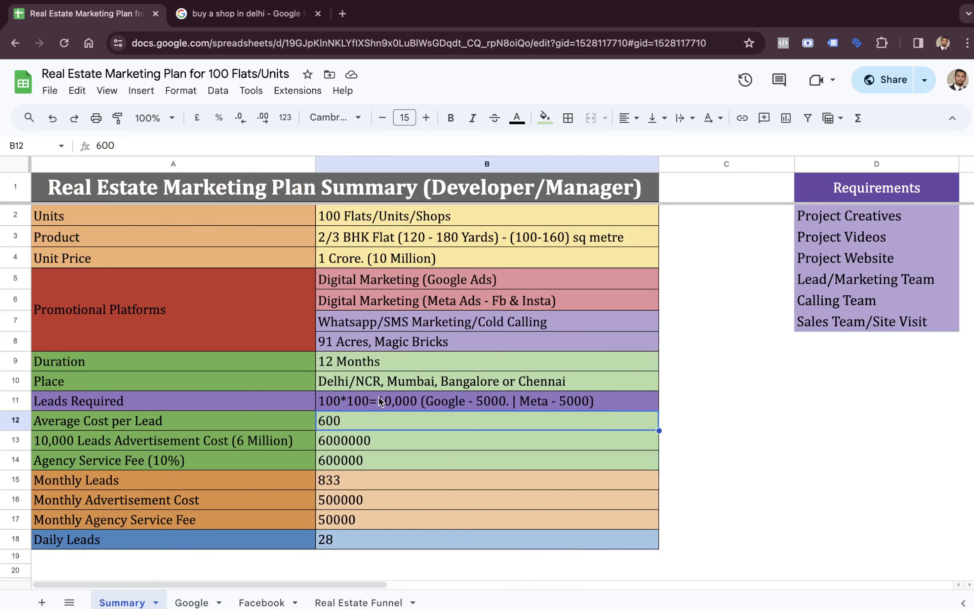
click(444, 277)
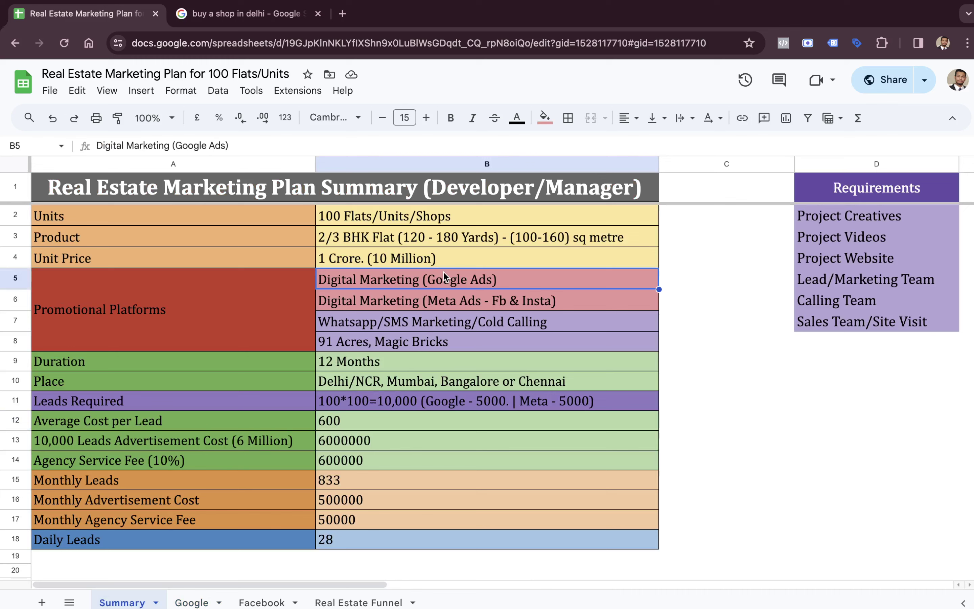
click(405, 341)
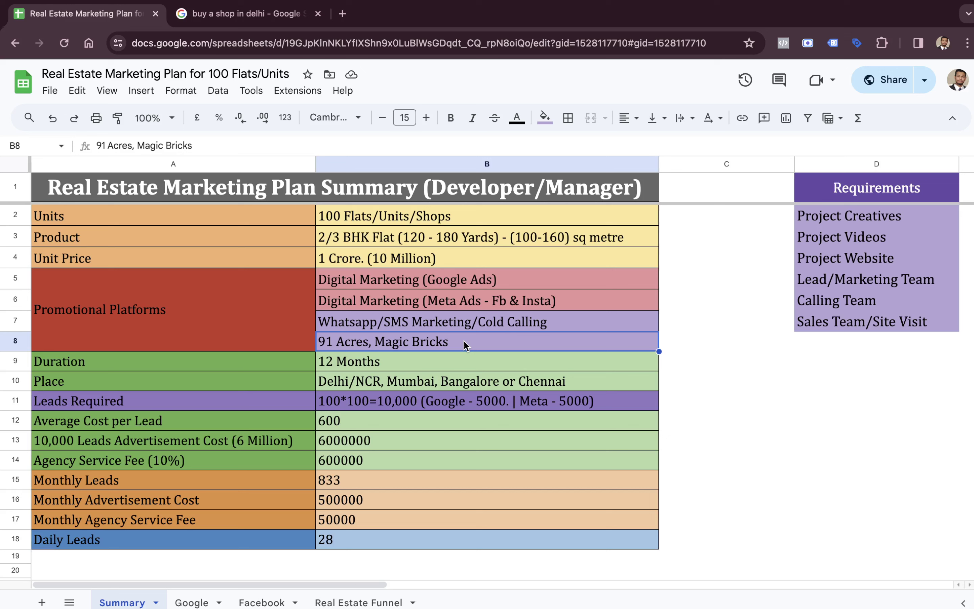
click(392, 419)
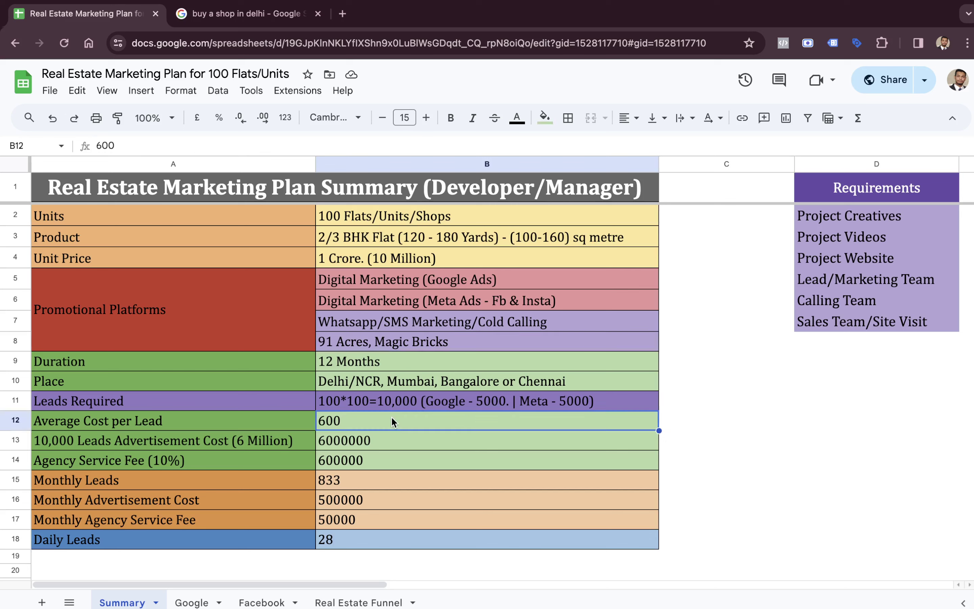
key(Up)
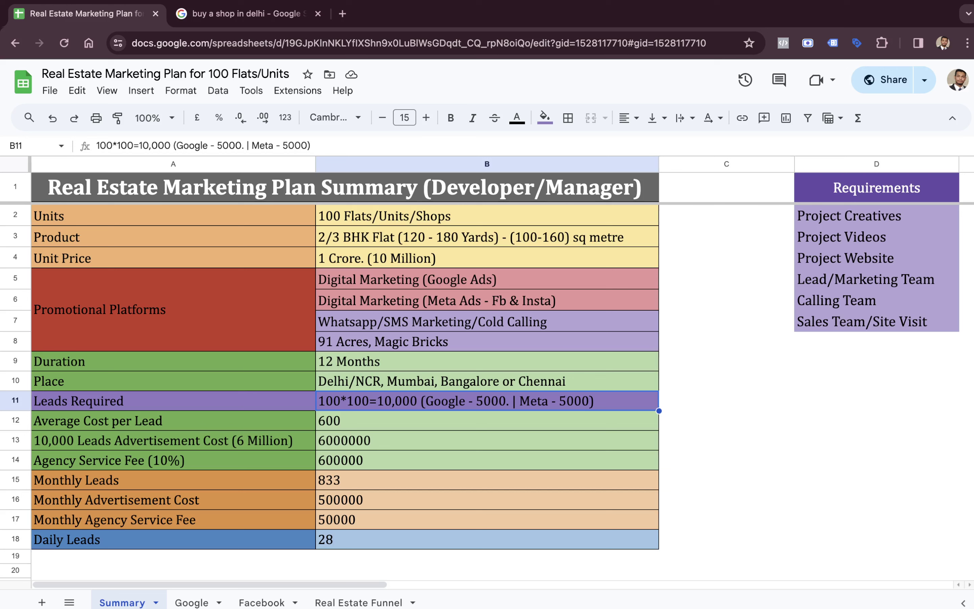
click(392, 420)
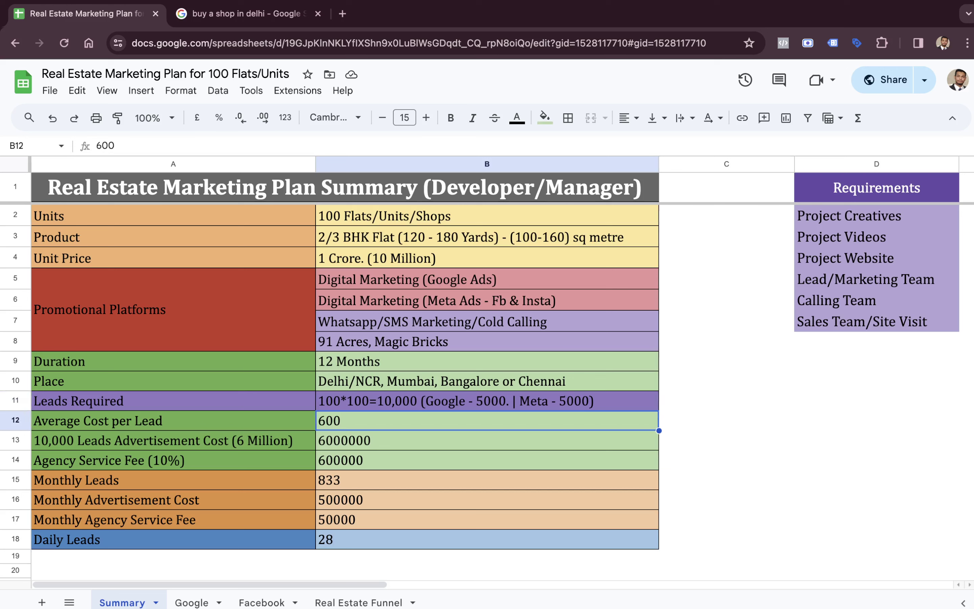
Inspect the 10,000 Leads Advertisement Cost formula in B13 alongside the Average Cost per Lead row
click(392, 440)
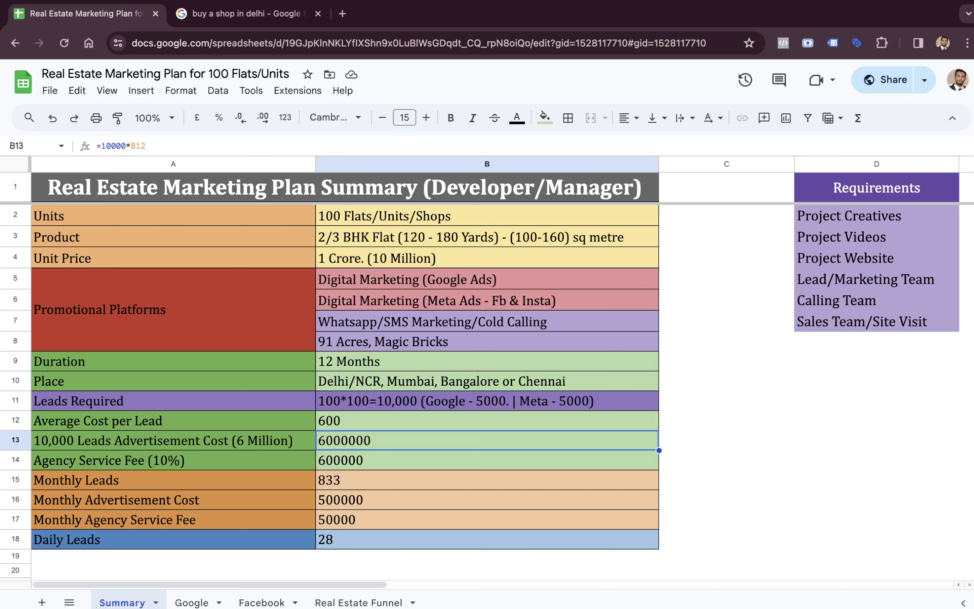
click(392, 420)
click(173, 420)
click(173, 440)
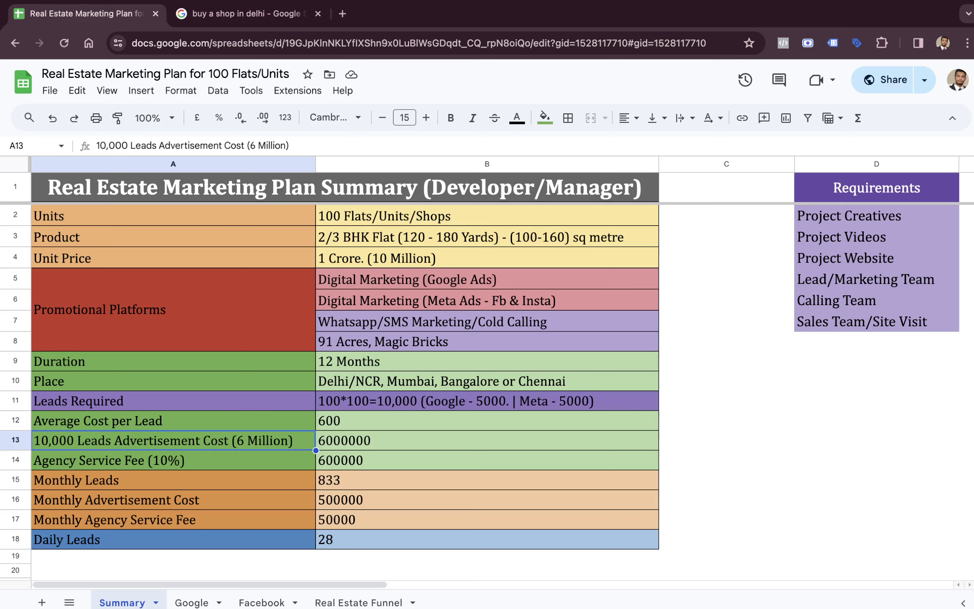
click(392, 440)
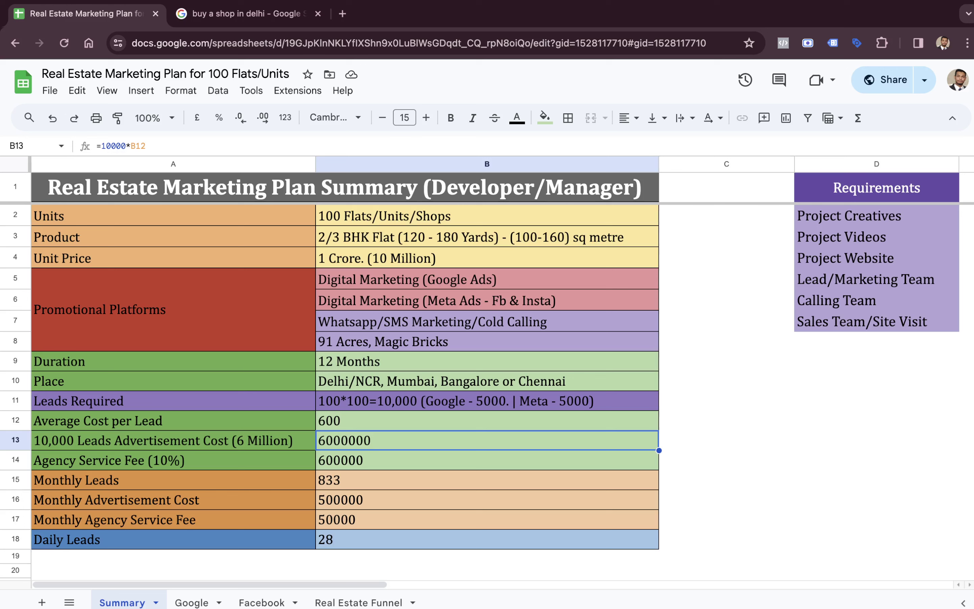
Trace the advertisement cost from Leads Required in B11 through B12 to row 13, and move on to the Agency Service Fee label in A14
click(443, 401)
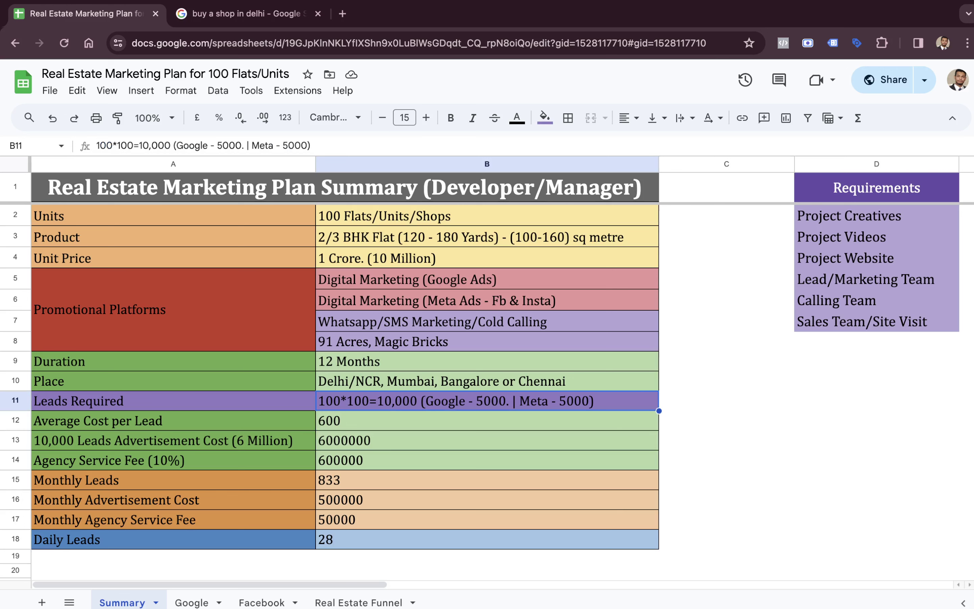
key(Down)
key(Down)
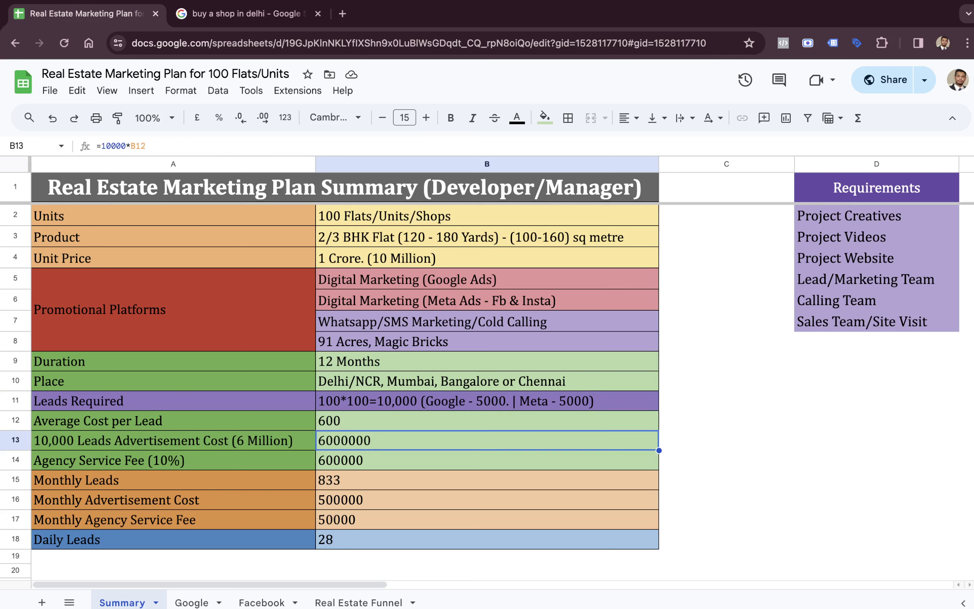
key(Up)
key(Up)
key(Down)
key(Down)
key(Left)
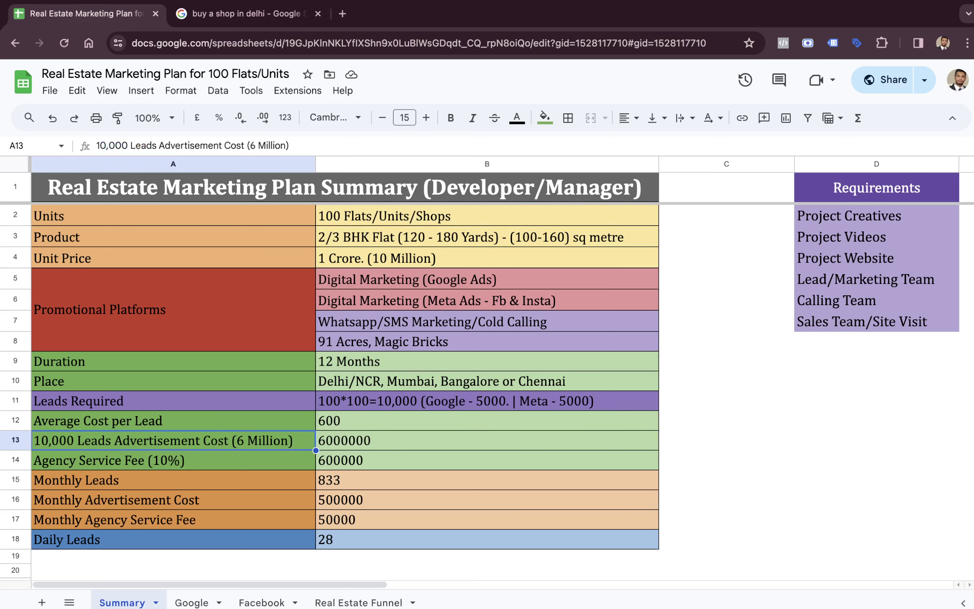
key(Right)
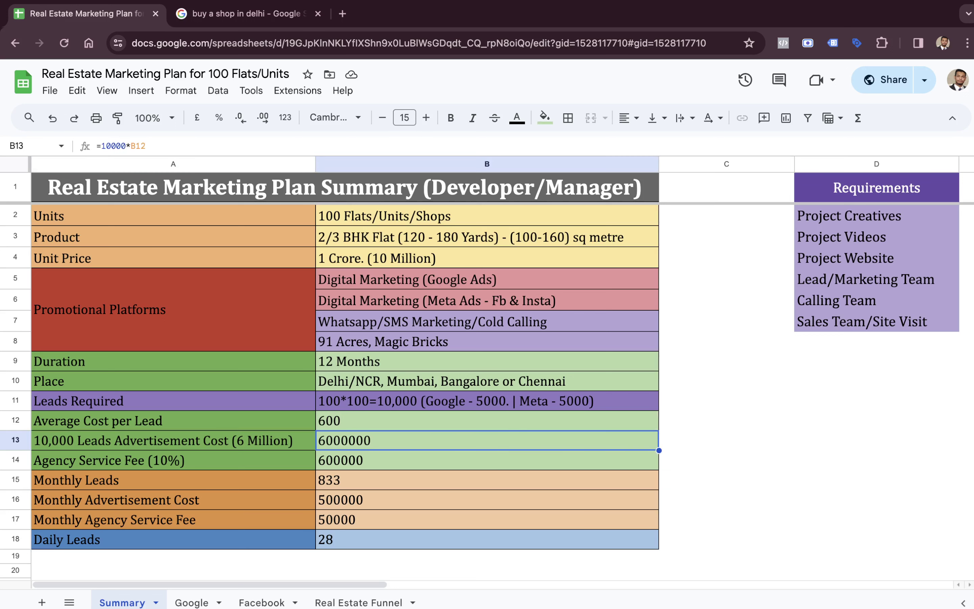
key(Left)
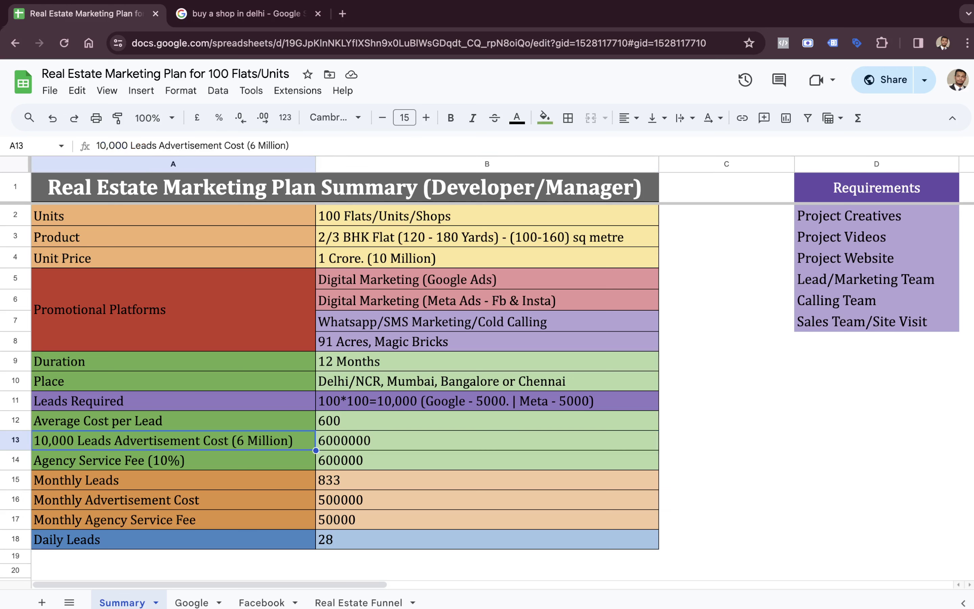
key(Down)
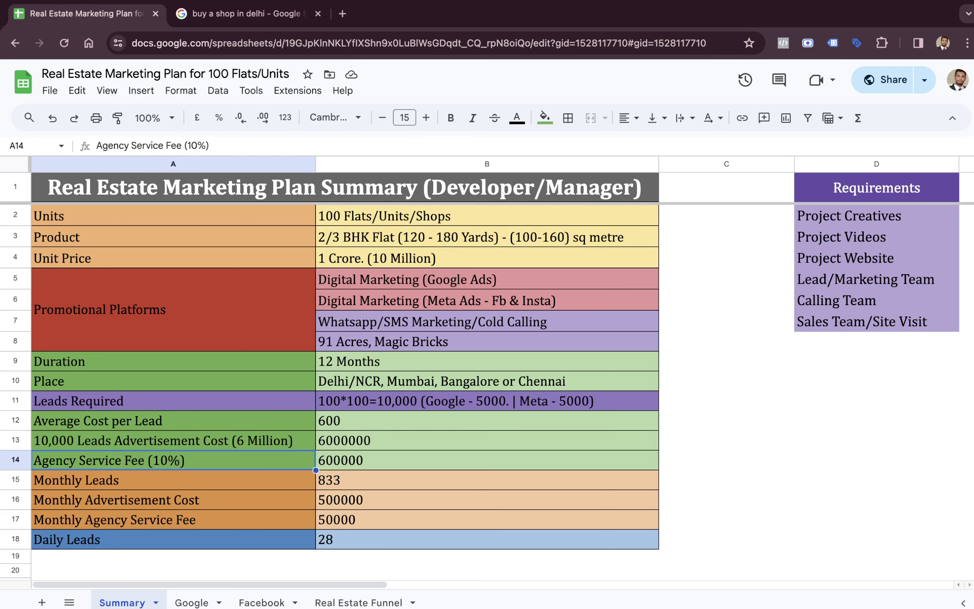
Review the Average Cost per Lead, advertisement cost and Agency Service Fee rows together by selecting A12:B14
key(Up)
key(Right)
key(Up)
key(shift+Left)
key(shift+Down)
key(shift+Down)
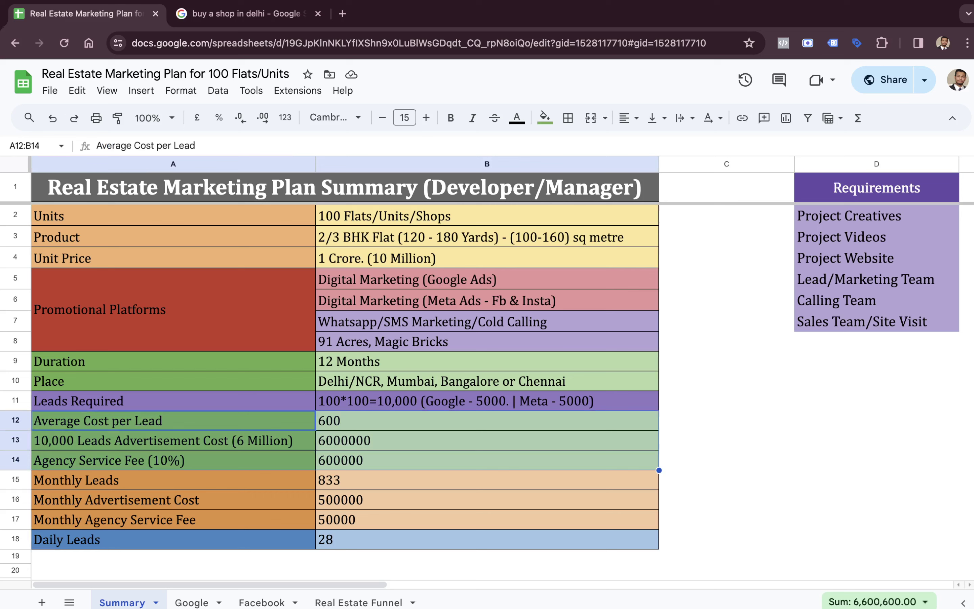
key(Down)
key(Down)
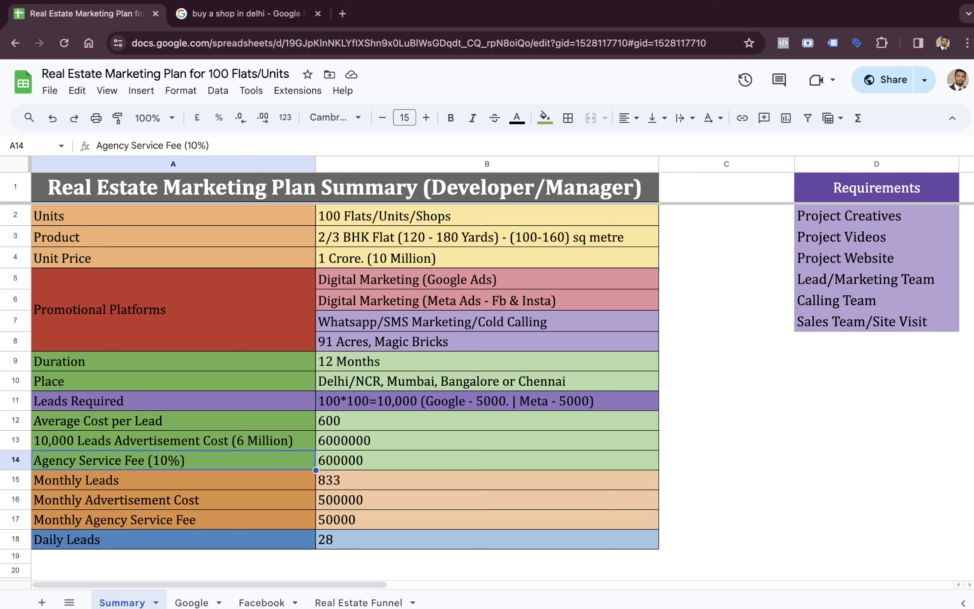
Enter the Monthly Leads formula =10000/12 in B15
key(Down)
key(Right)
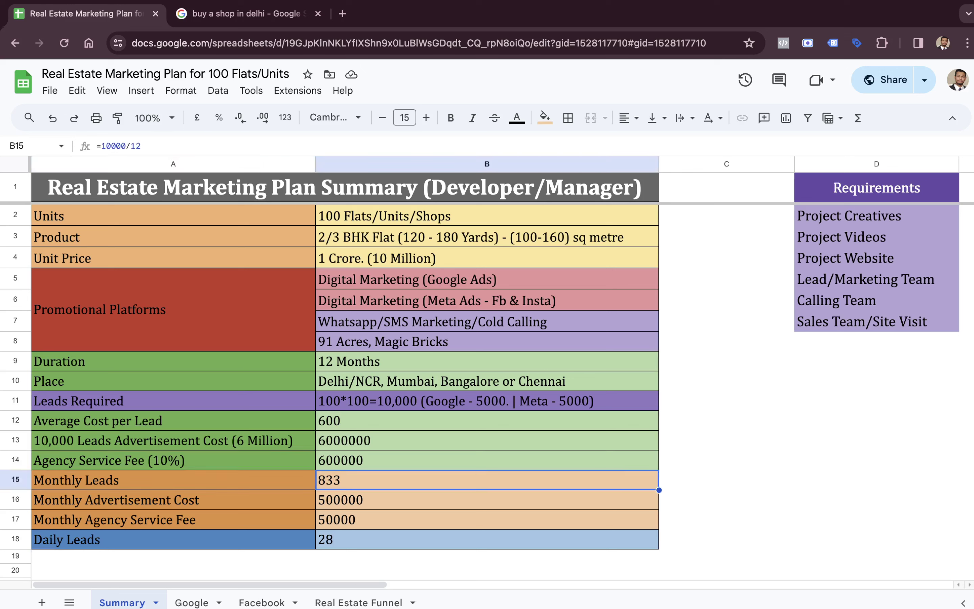
text(=1)
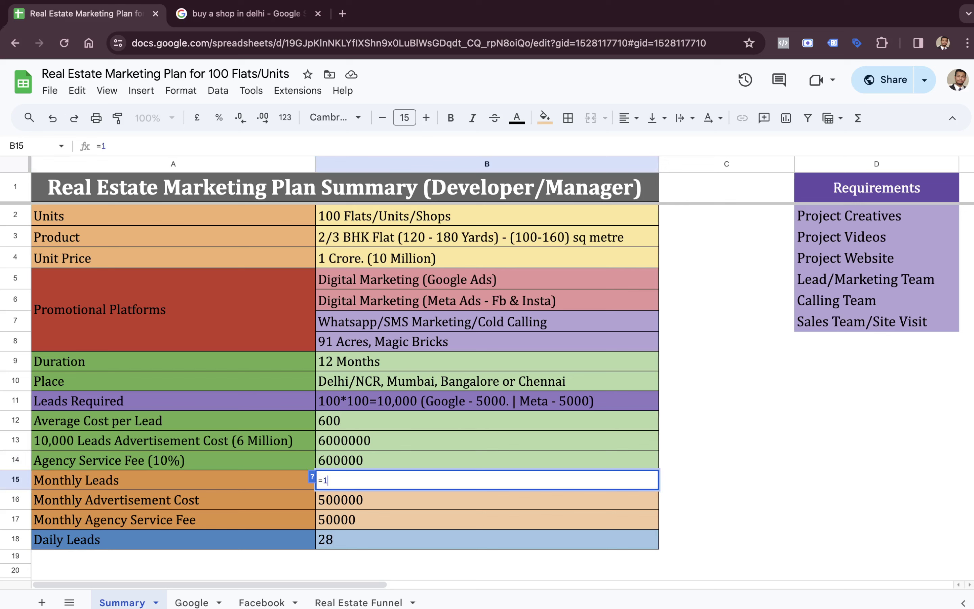
text(0000/)
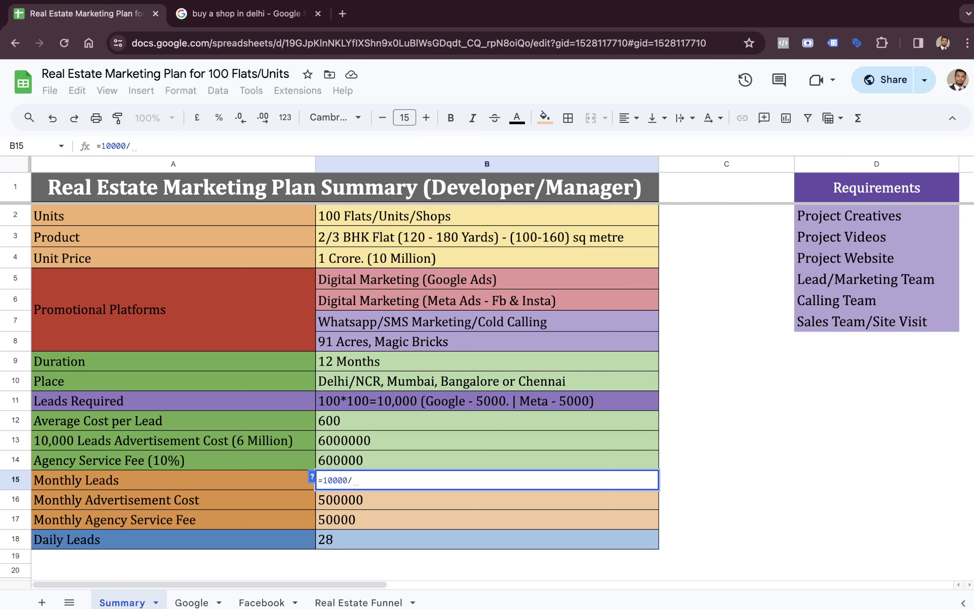
text(12)
key(Return)
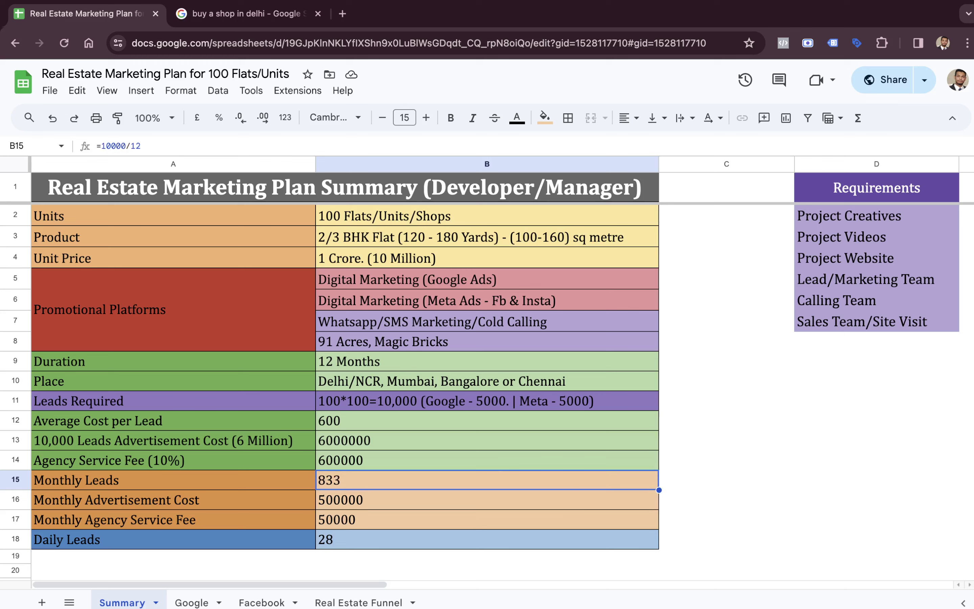
Calculate the Monthly Advertisement Cost in B16 with the formula =B13/12 and check the cell's formula
click(173, 499)
click(488, 500)
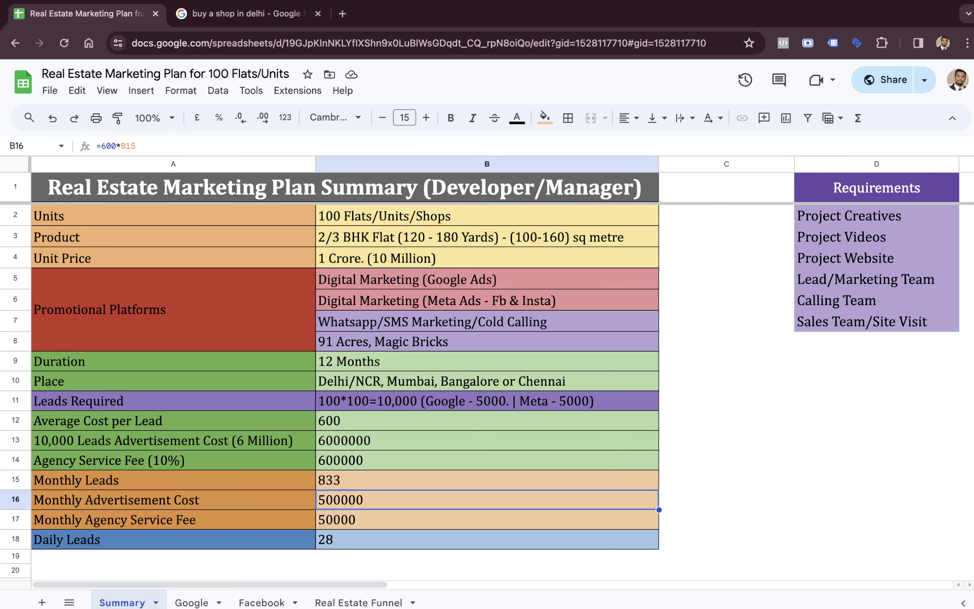
text(=)
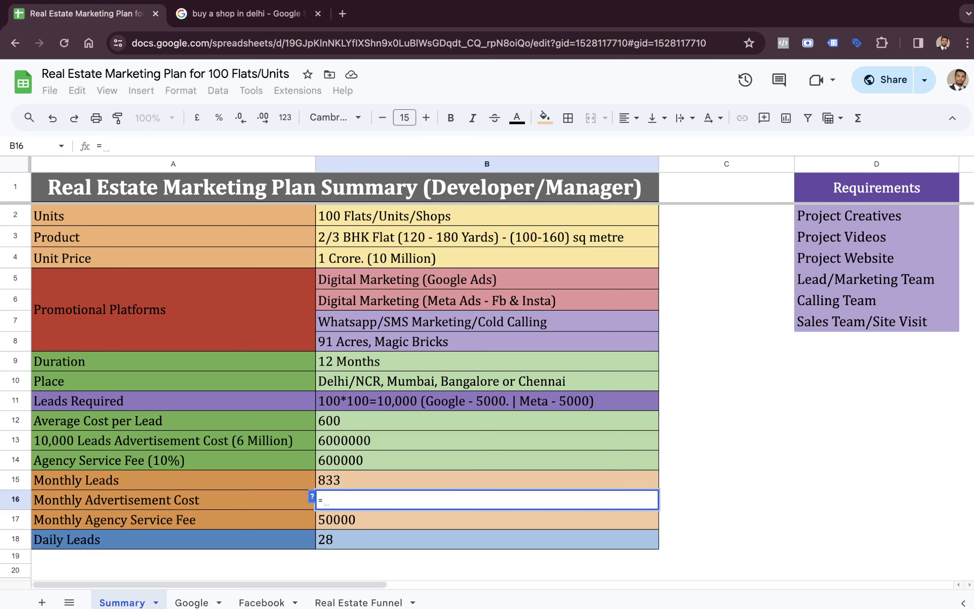
key(Up)
key(Up)
key(Up)
text(/12)
key(Return)
key(Up)
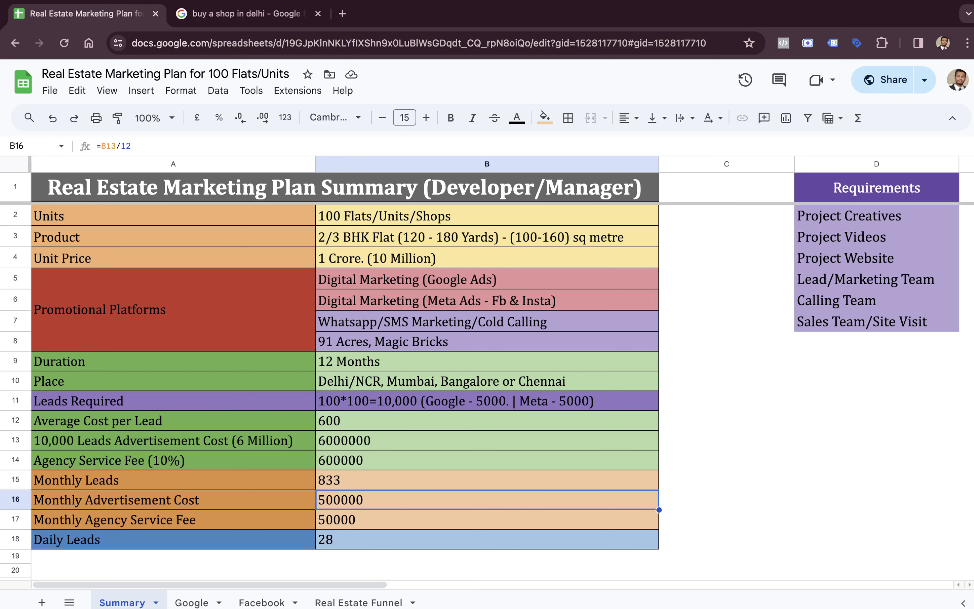
Inspect the Monthly Agency Service Fee formula in B17 alongside its label and the Monthly Advertisement Cost row
click(173, 499)
click(173, 520)
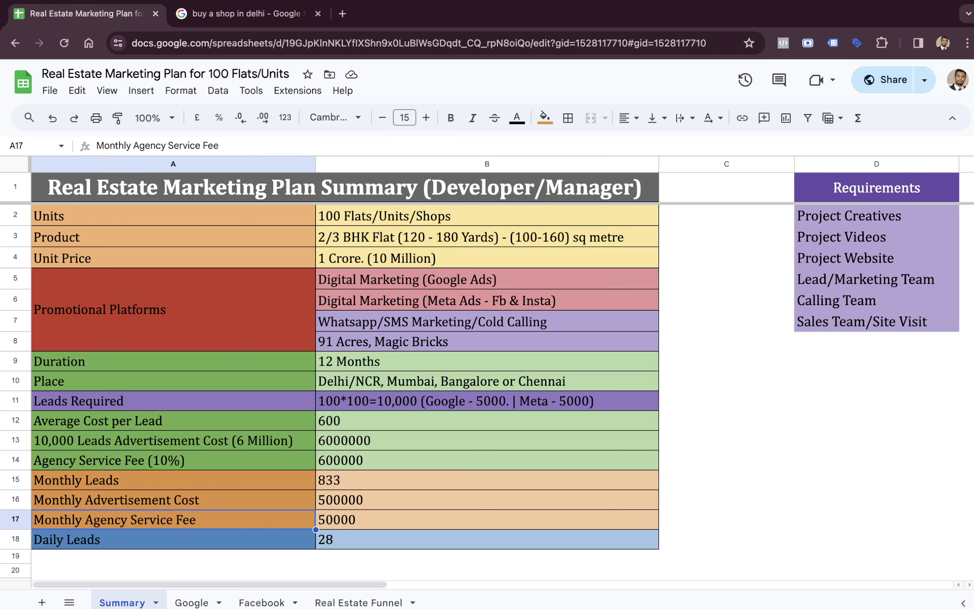
click(487, 519)
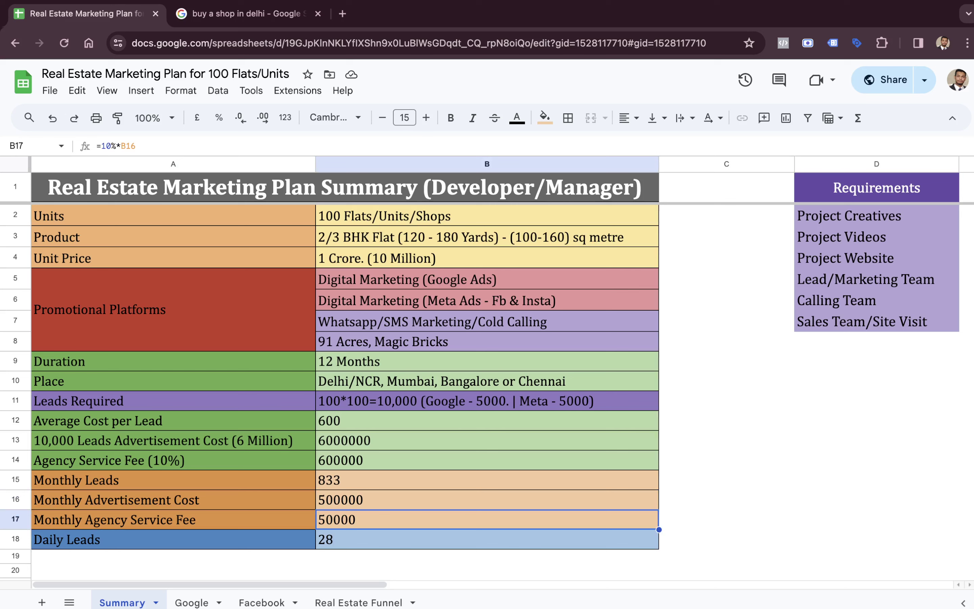
click(173, 519)
Calculate the Daily Leads in B18 by dividing Monthly Leads by 30, using the formula =B15/30
click(173, 540)
click(487, 539)
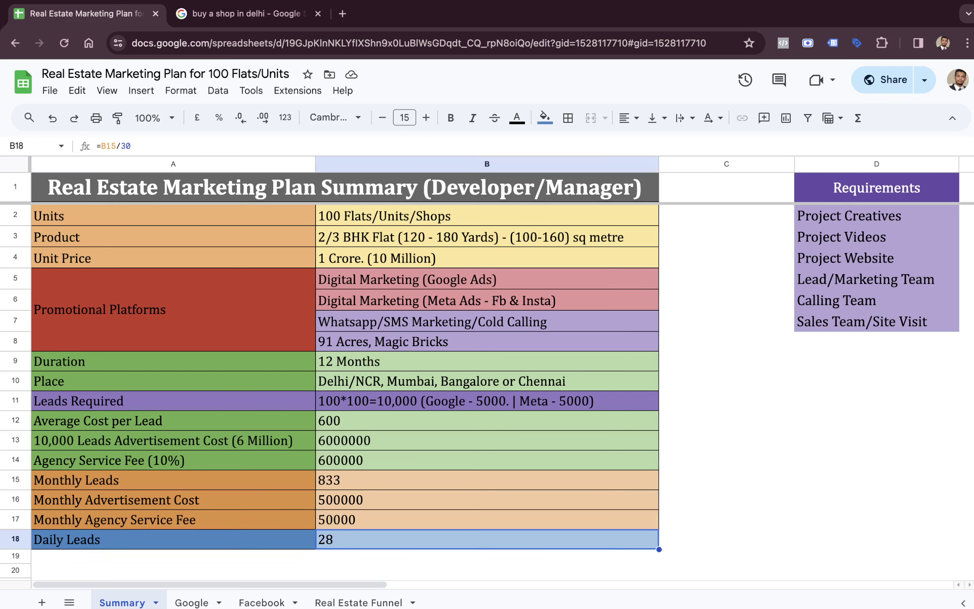
text(=)
key(Up)
key(Up)
key(Up)
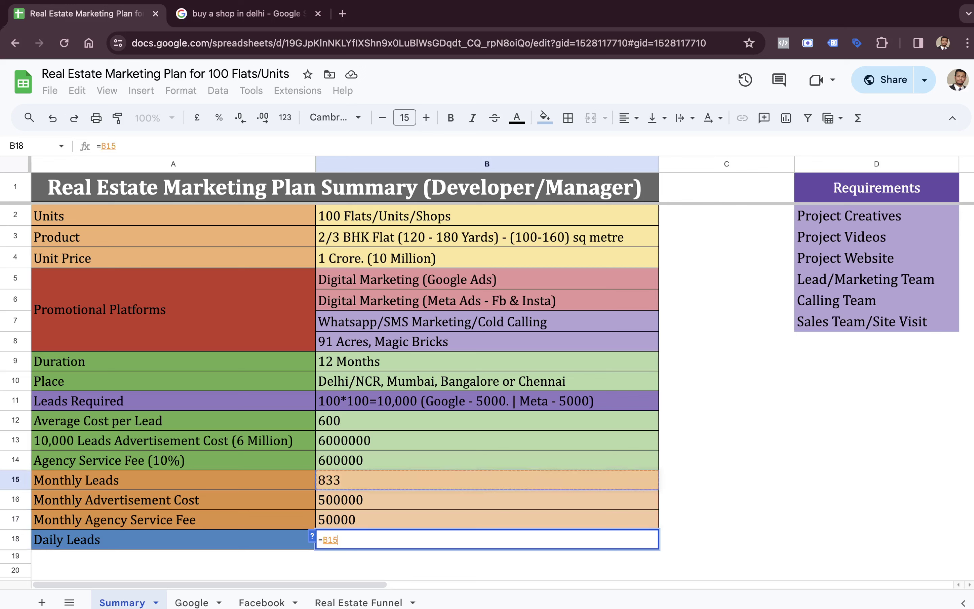
text(/30)
key(Return)
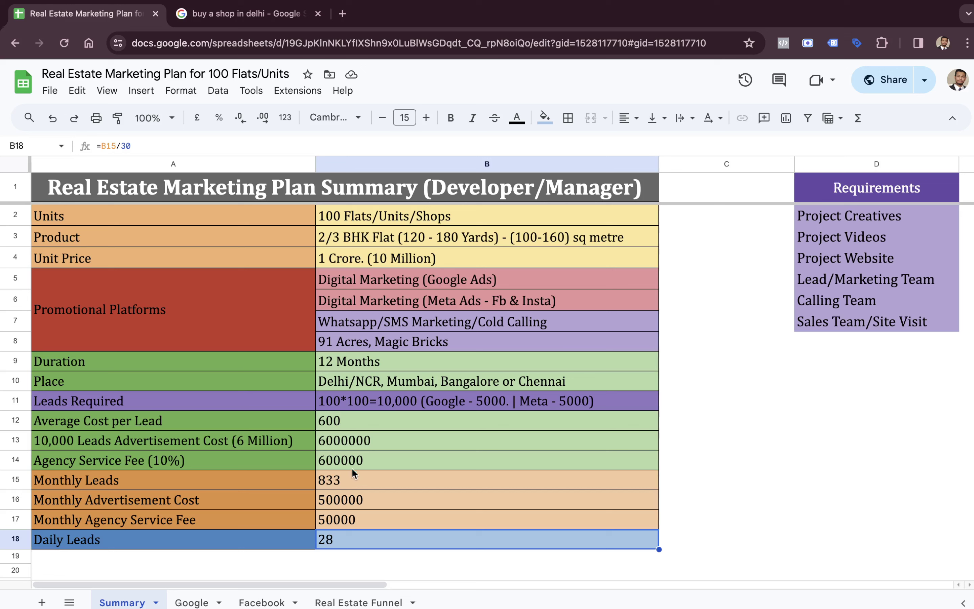
Highlight the cost and lead rows A12:B18, and go through the Requirements list from Project Creatives in D2 to Sales Team/Site Visit in D7
drag(306, 421, 367, 544)
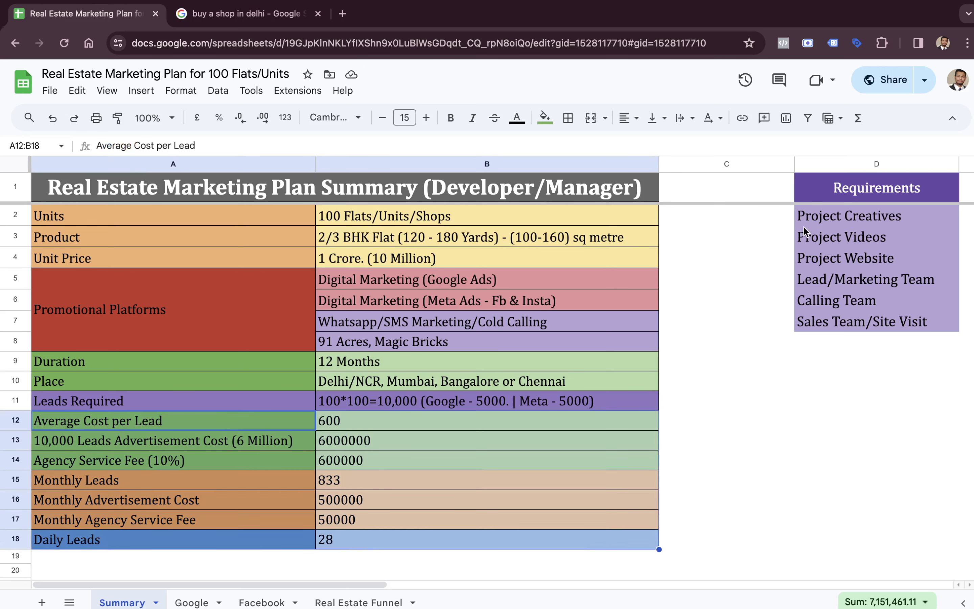
click(823, 219)
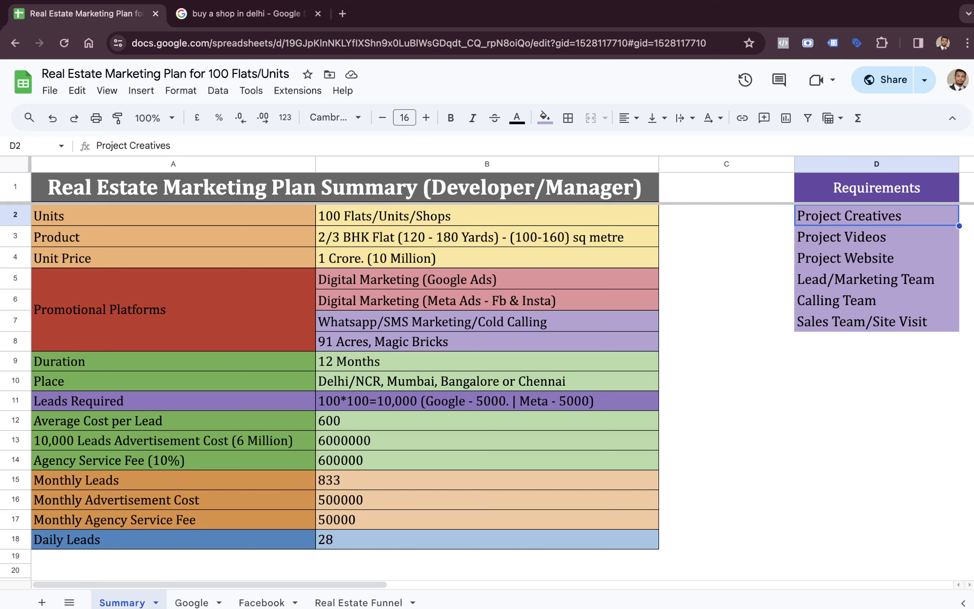
click(877, 237)
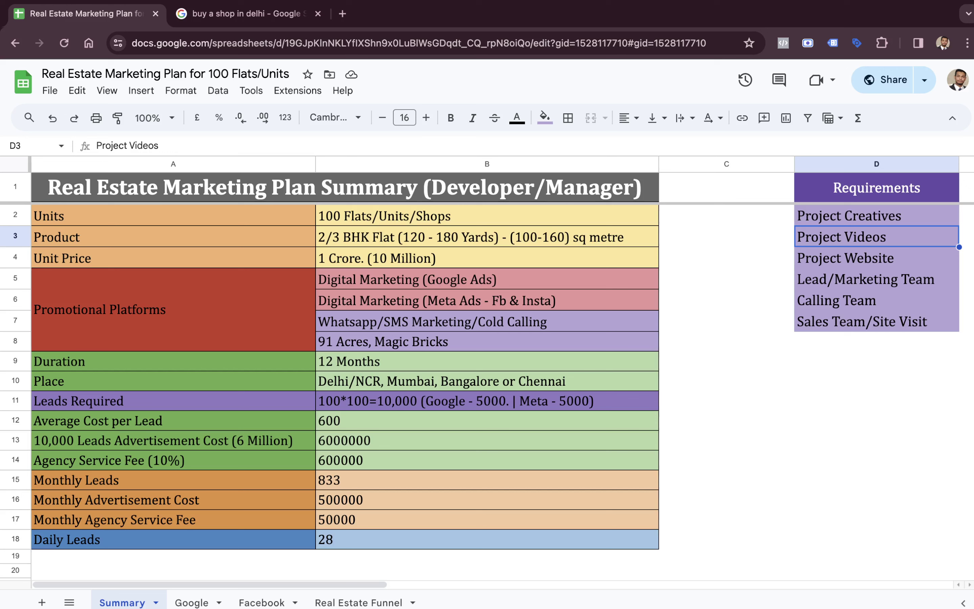
click(877, 258)
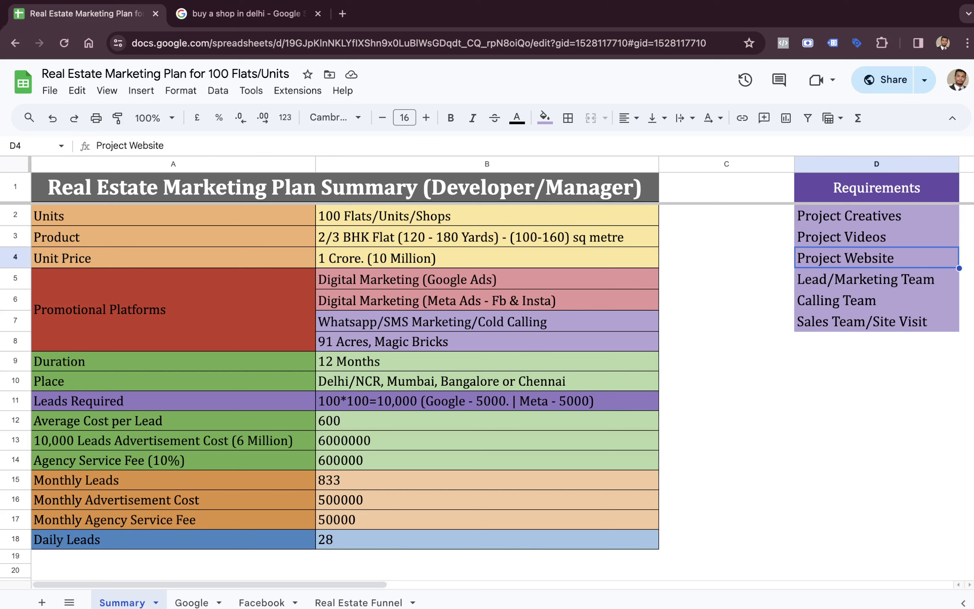
click(877, 279)
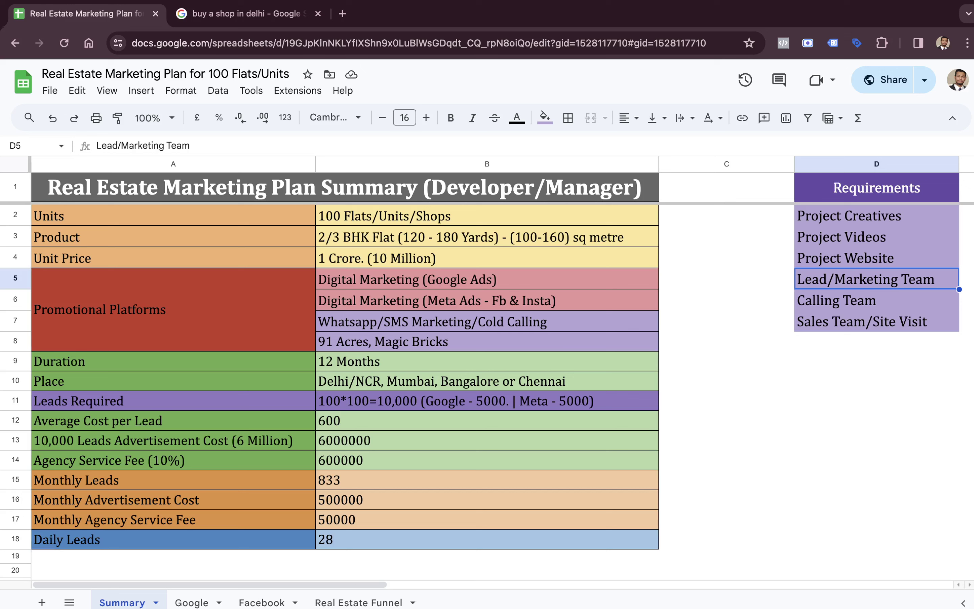
key(Down)
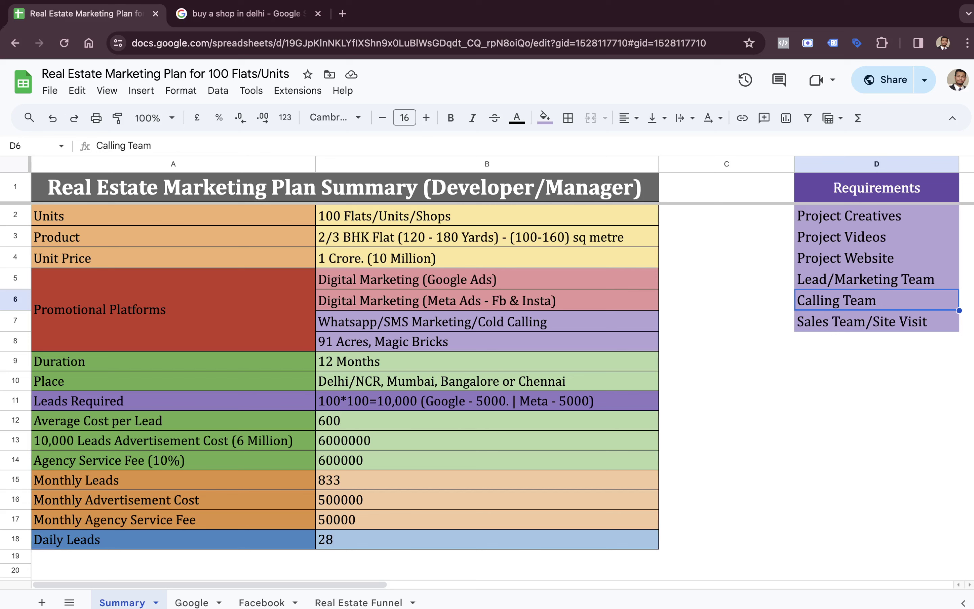
click(877, 321)
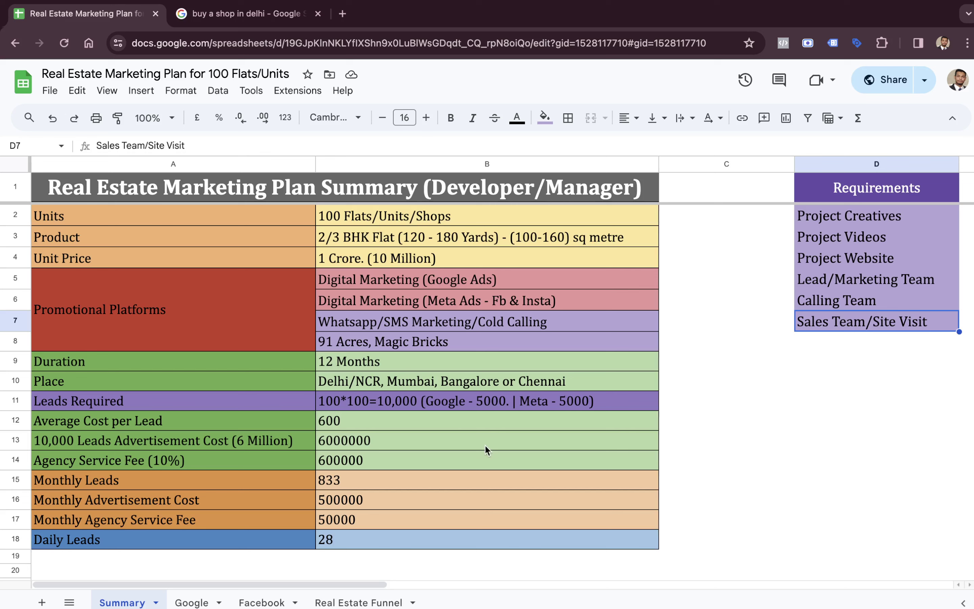
On the Real Estate Funnel sheet, review the Leads and Qualified Leads rows and the chart's Bookings, Leads and Qualified Leads columns
click(331, 602)
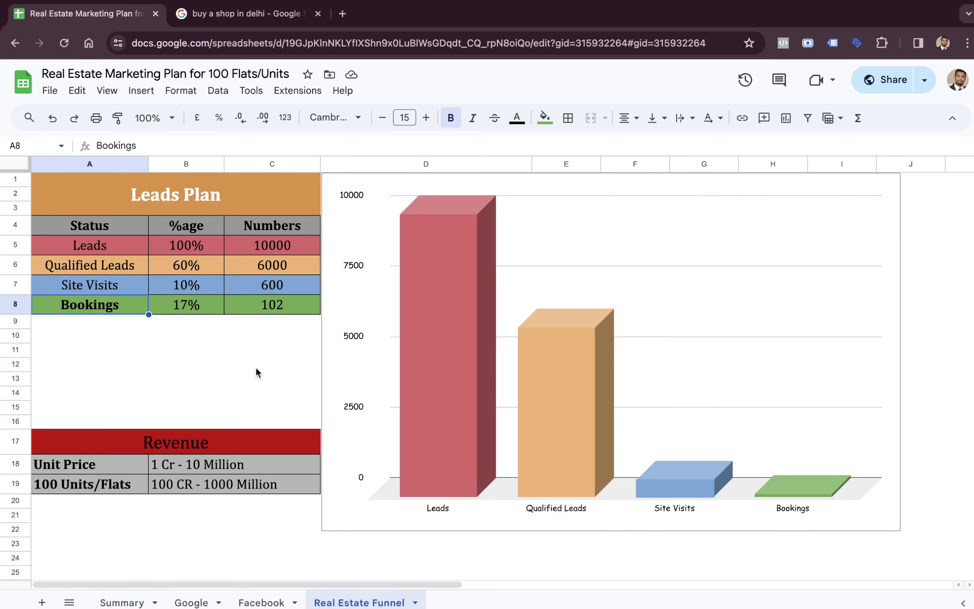
click(170, 367)
click(130, 250)
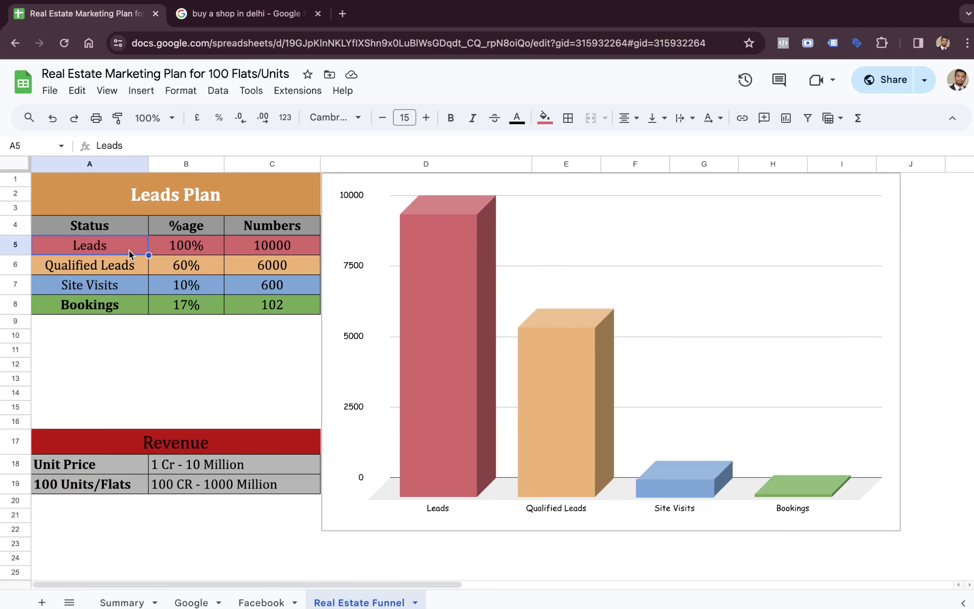
key(Down)
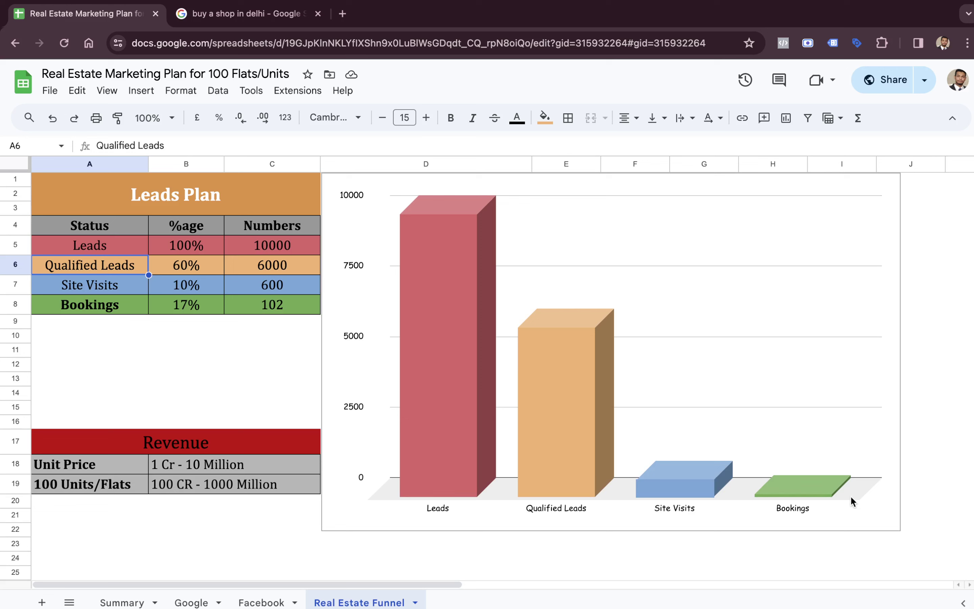
click(822, 492)
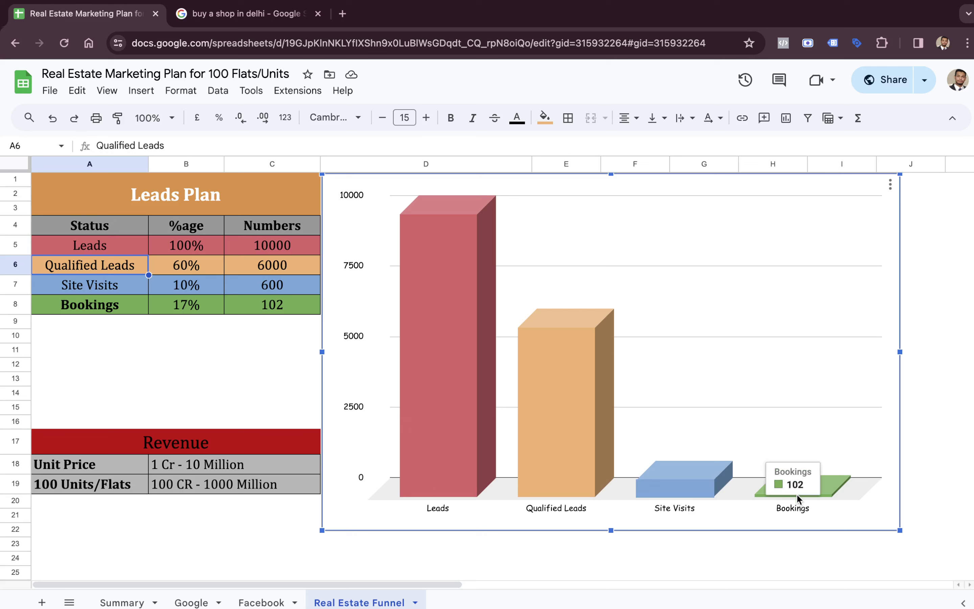
mouse_move(449, 389)
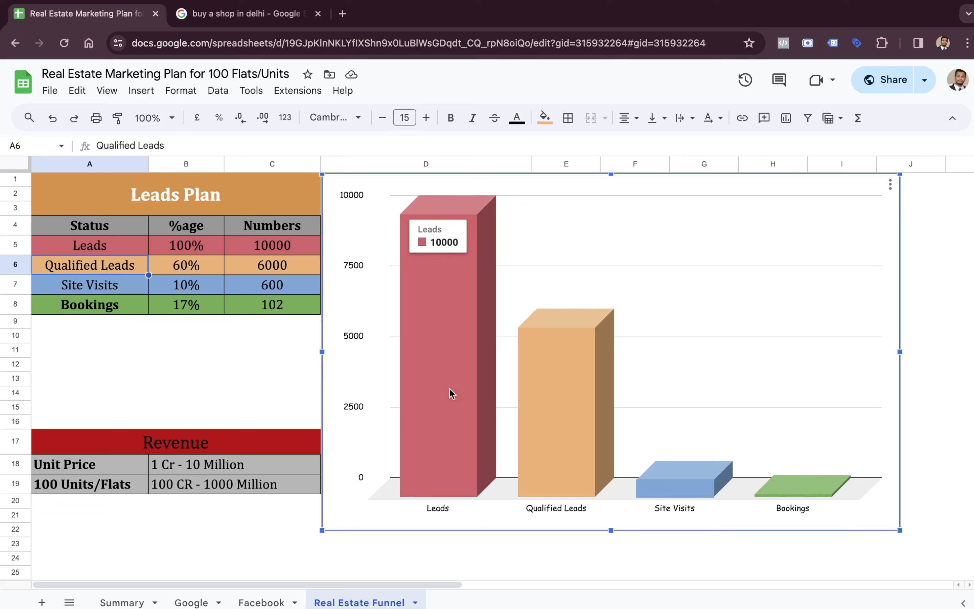
mouse_move(575, 406)
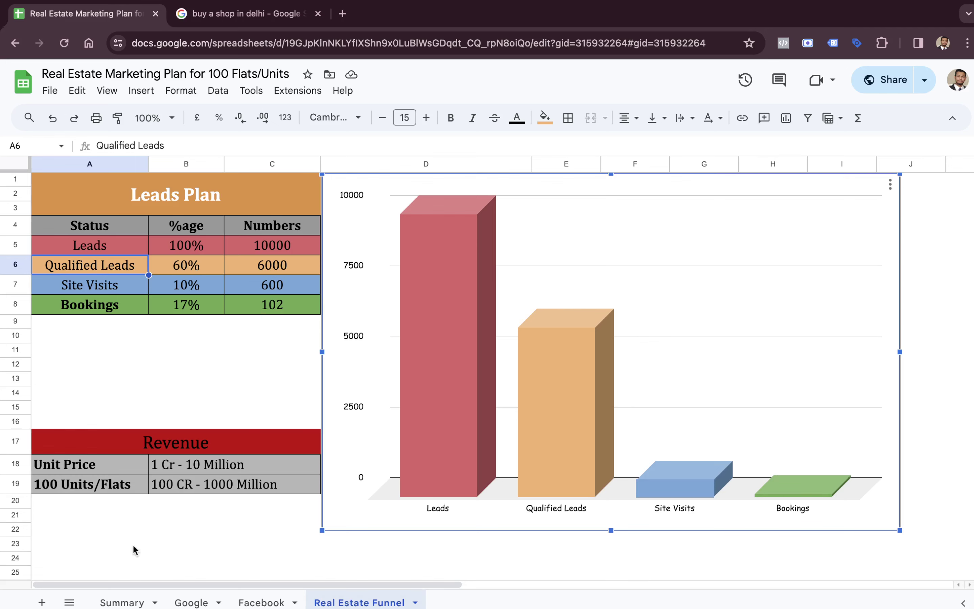
Return to the Summary sheet, and on the Google sheet examine the Search Campaign row's type, cost, leads and Cost per Lead in row 4
click(104, 606)
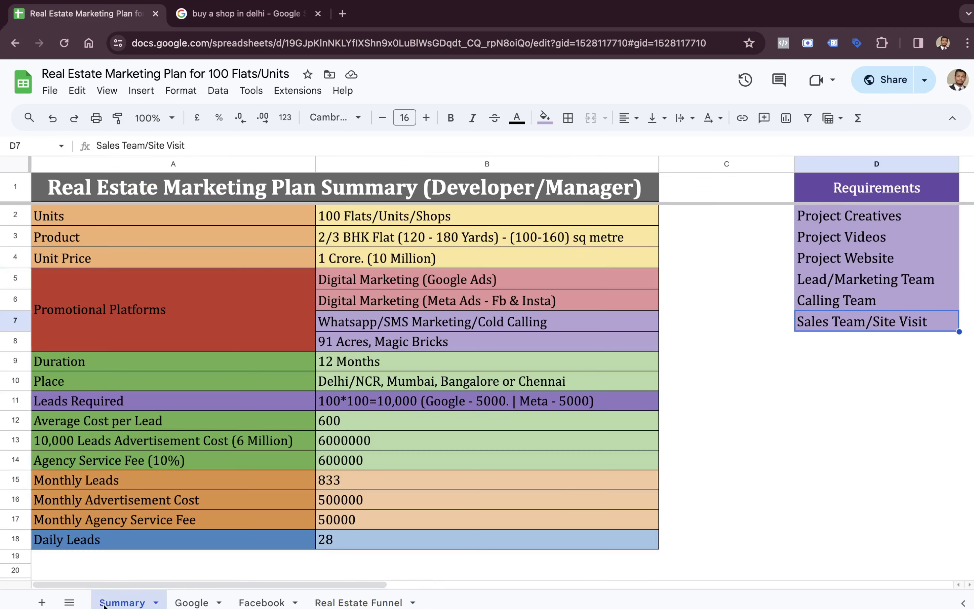
click(192, 602)
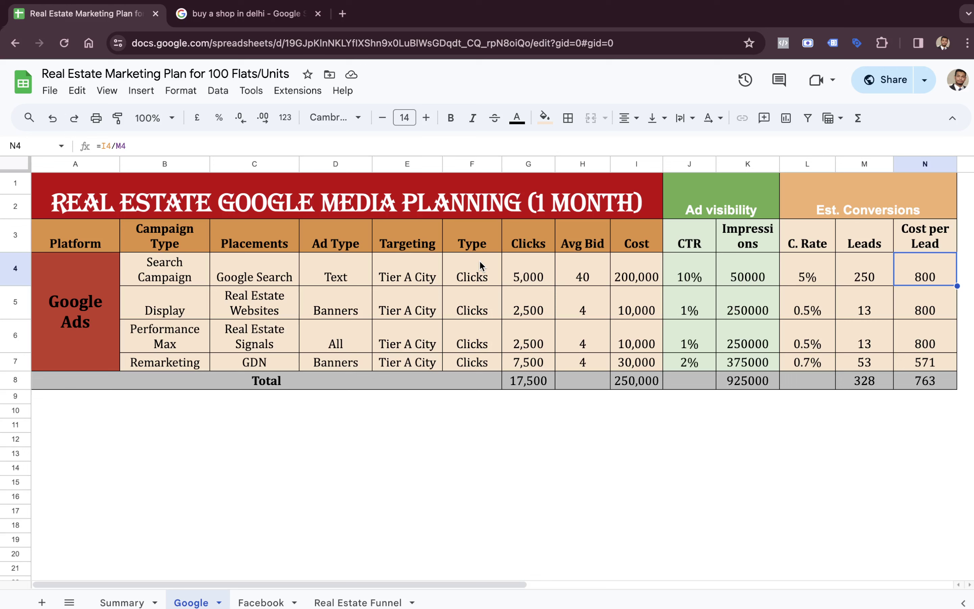
click(477, 279)
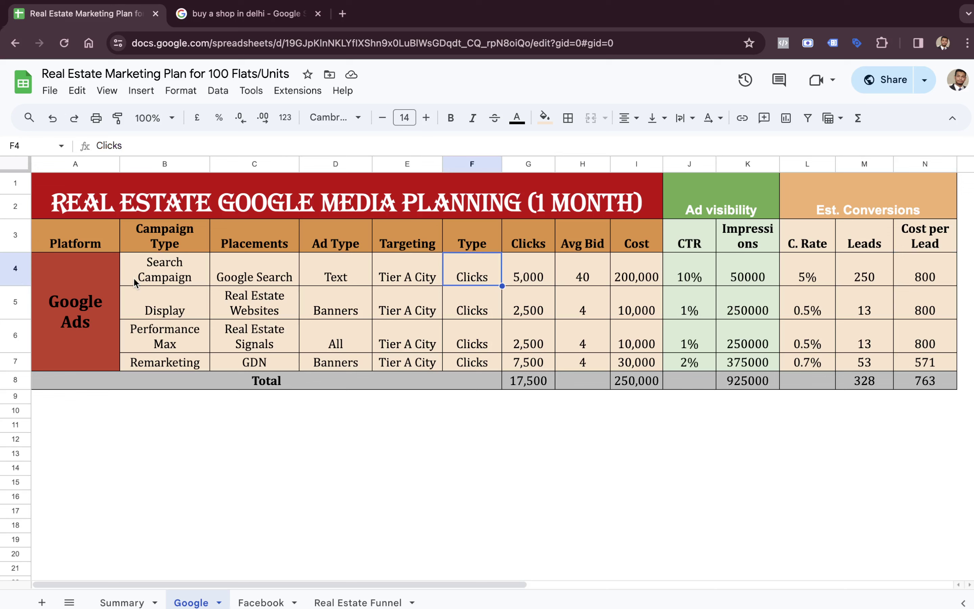
click(153, 300)
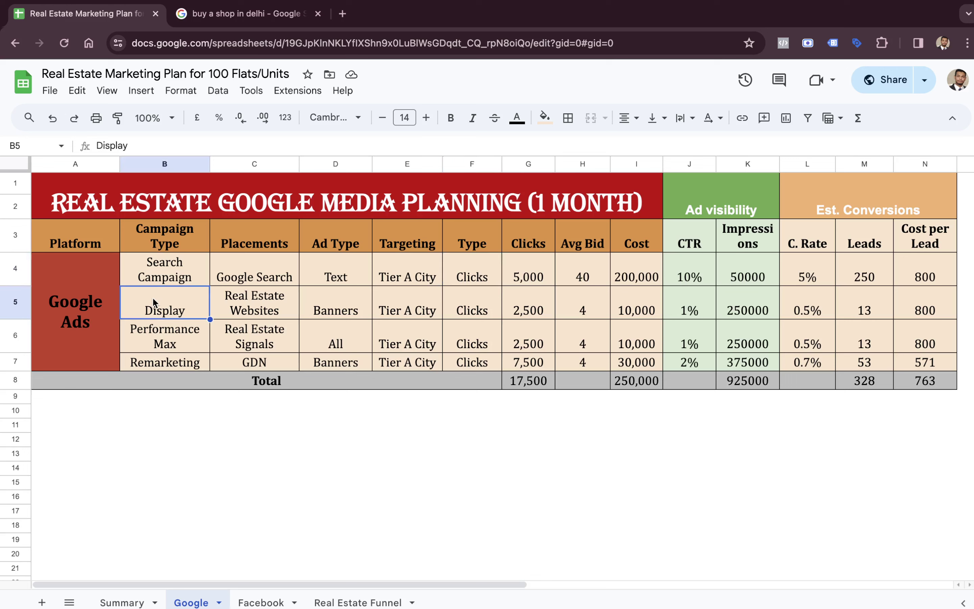
click(179, 271)
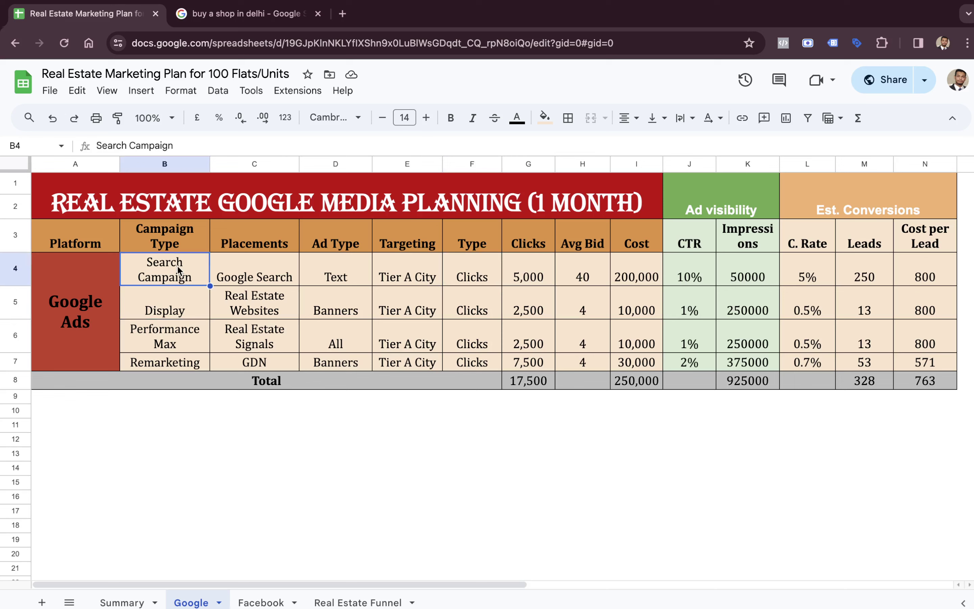
click(654, 274)
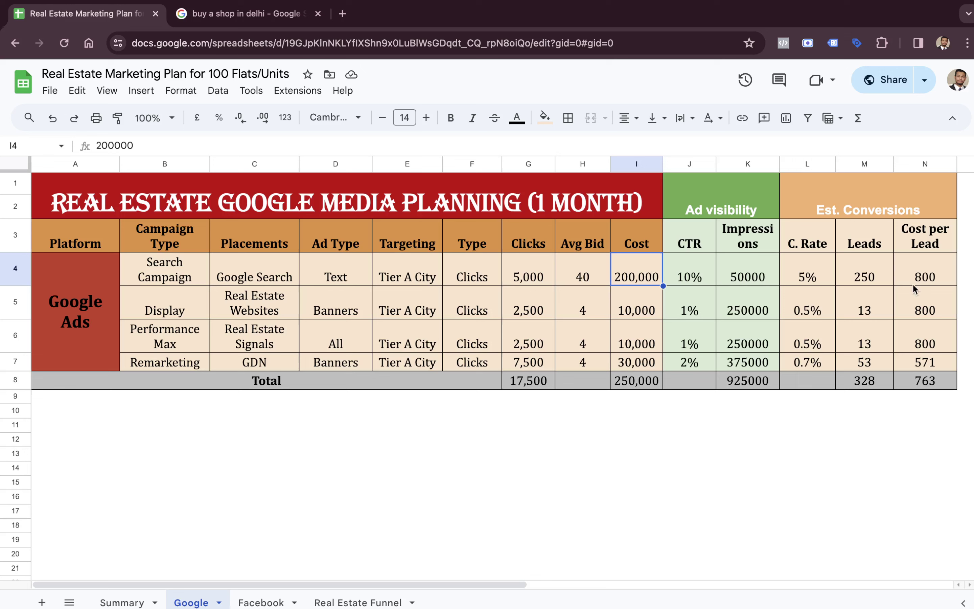
click(872, 274)
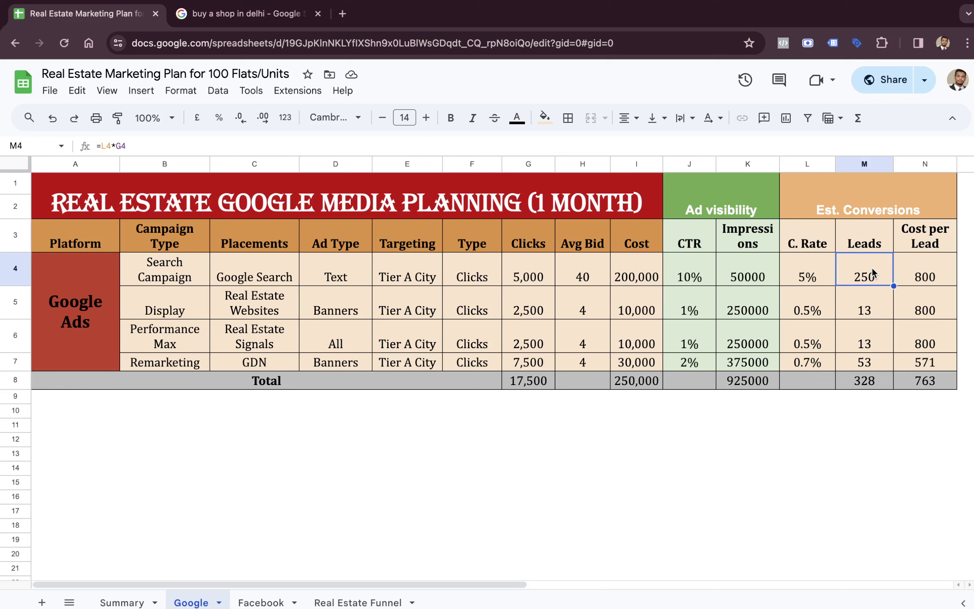
key(Right)
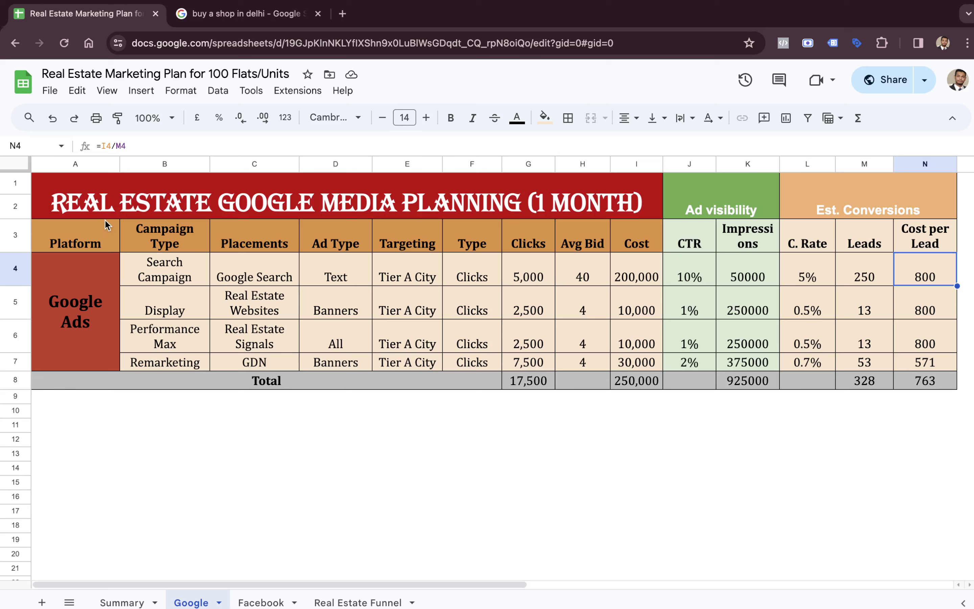
On the Google sheet, go through the Display, Performance Max and Remarketing campaigns, and check the Total row's Leads in M8 and Cost in I8
click(186, 302)
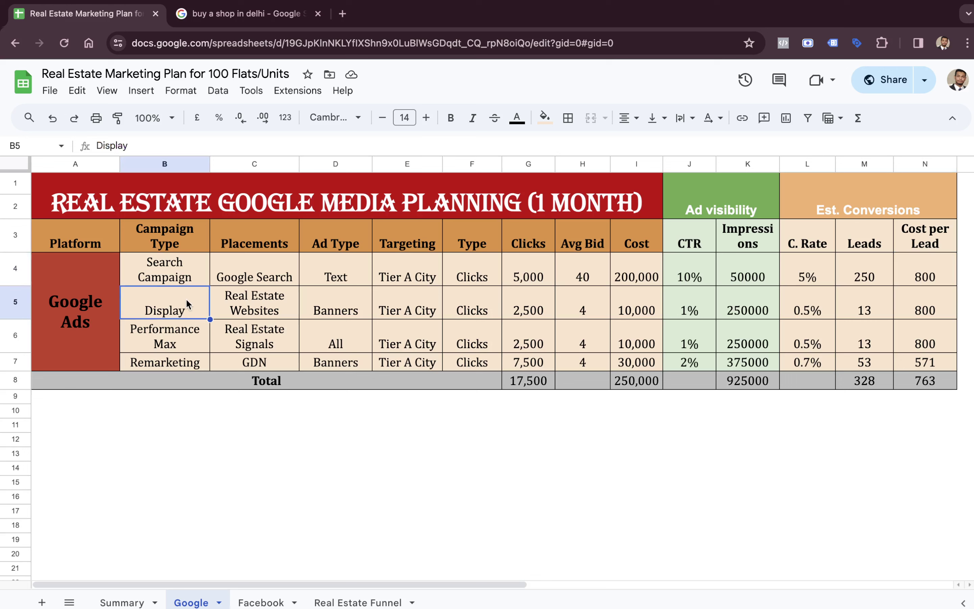
click(191, 336)
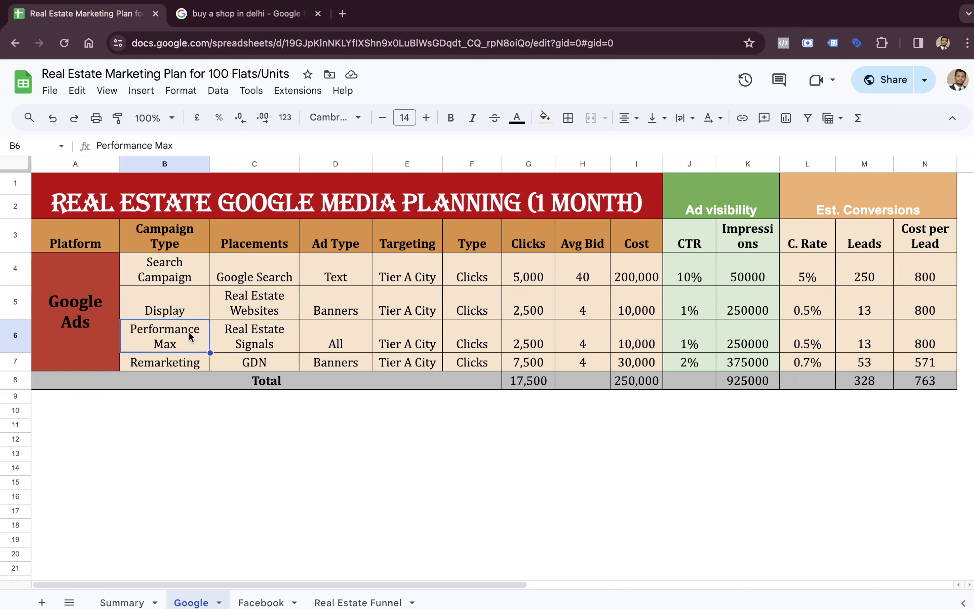
click(181, 367)
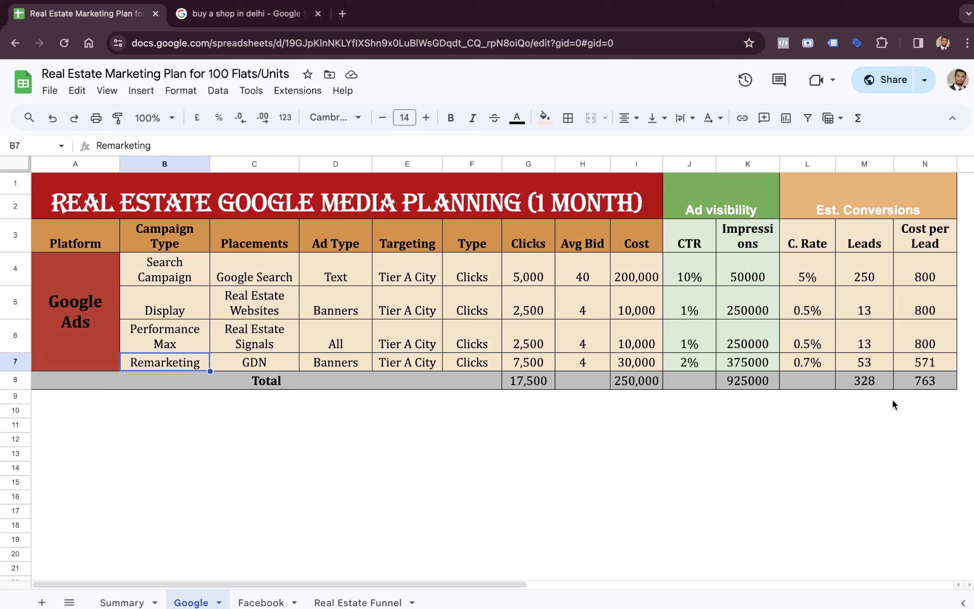
click(885, 385)
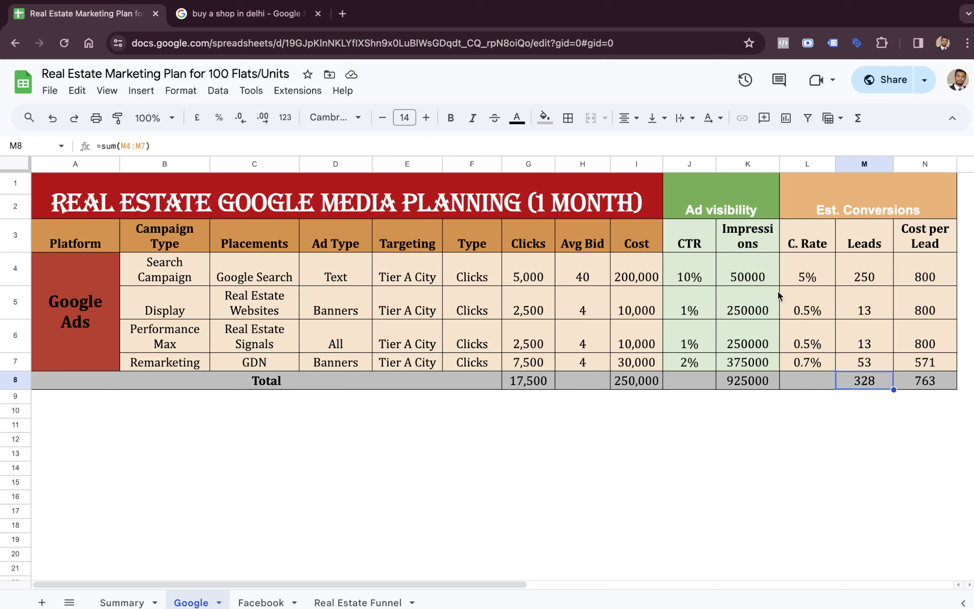
click(656, 385)
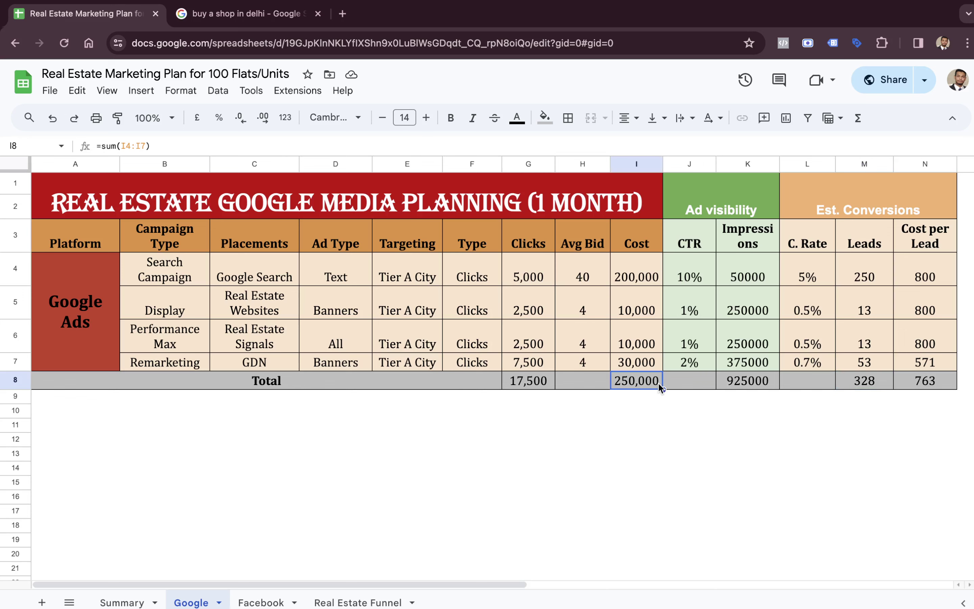
On the Facebook sheet, go through the campaign types from lead Gen Campaign in B4 to Remarketing in B7
click(261, 602)
click(343, 541)
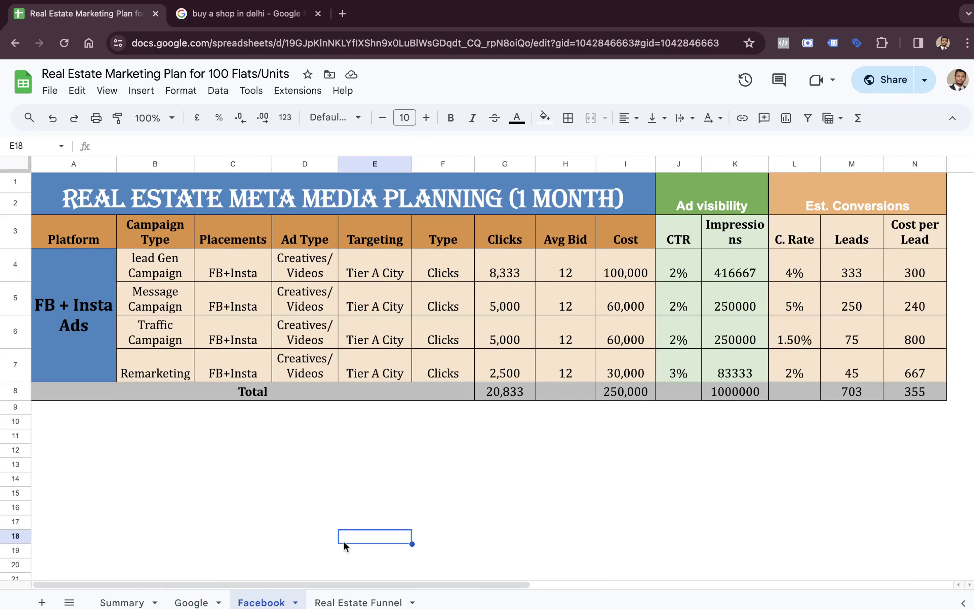
click(161, 274)
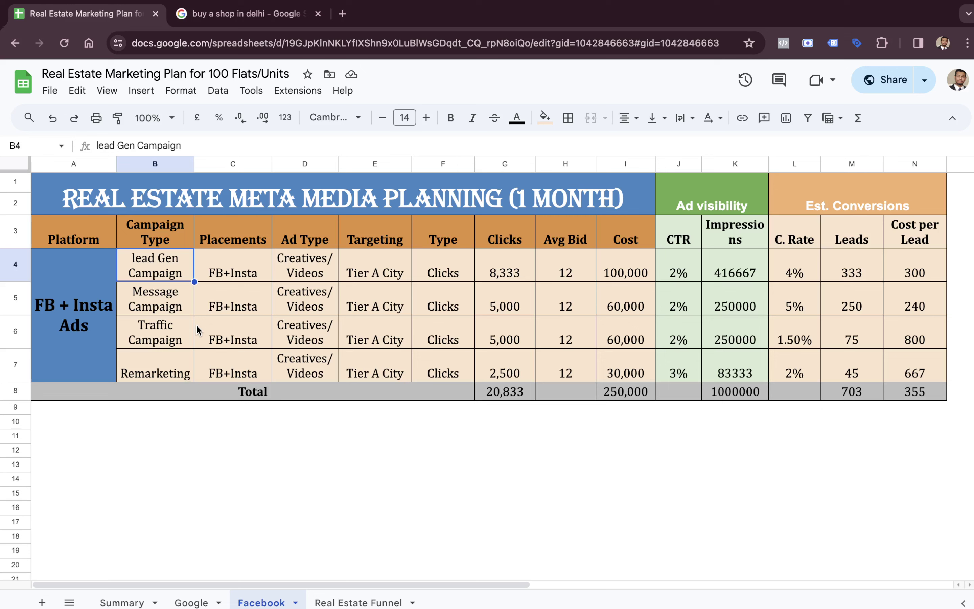
key(Right)
key(Left)
key(Down)
key(Down)
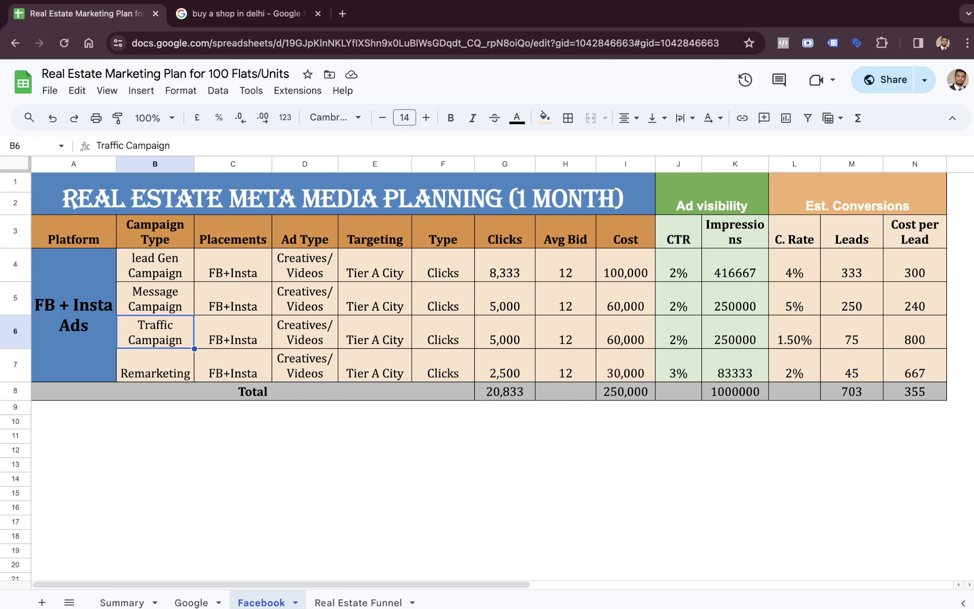
key(Down)
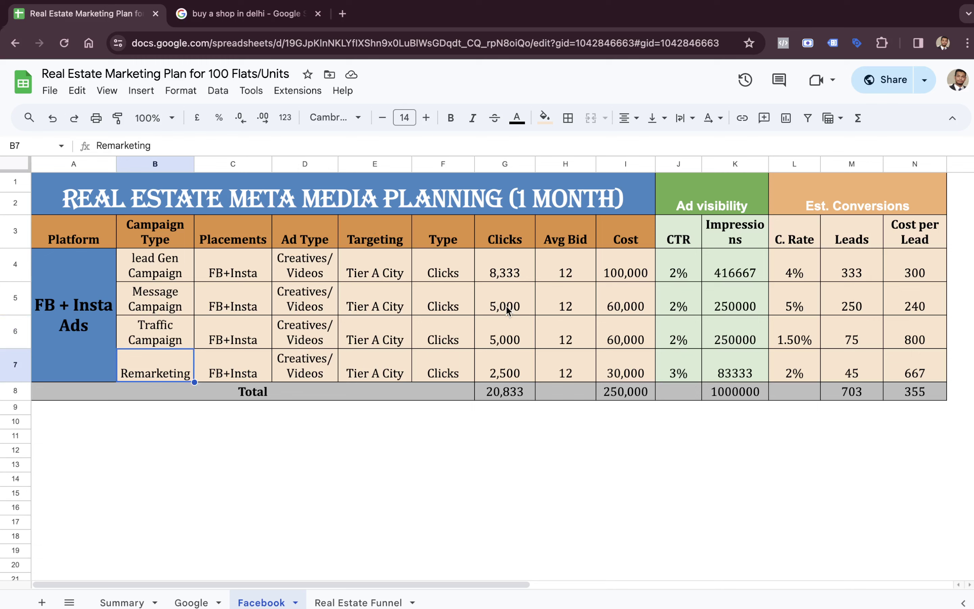
Examine the Facebook totals for Leads, Cost per Lead and Cost in row 8, and compare them with the Google sheet
click(861, 399)
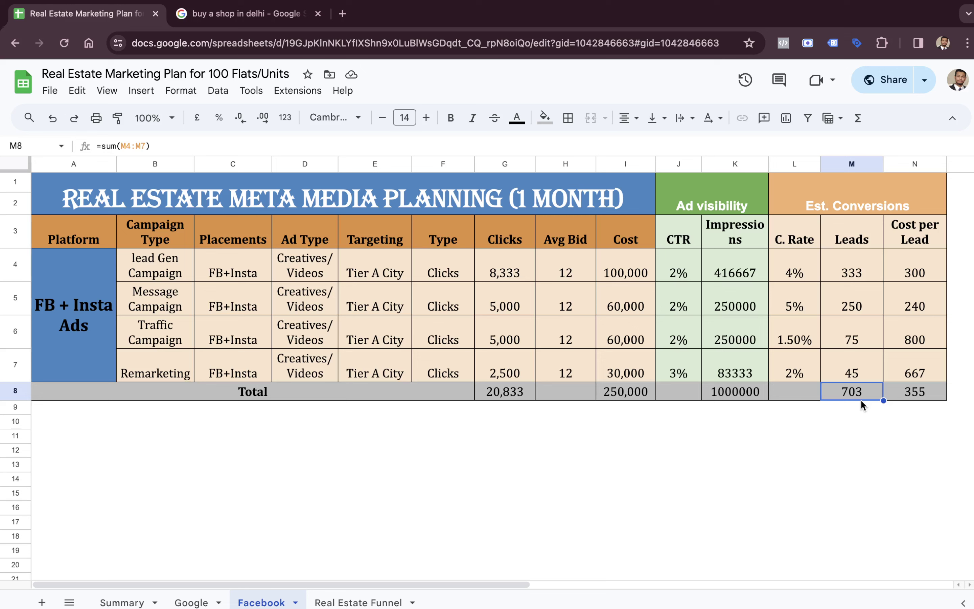
click(904, 394)
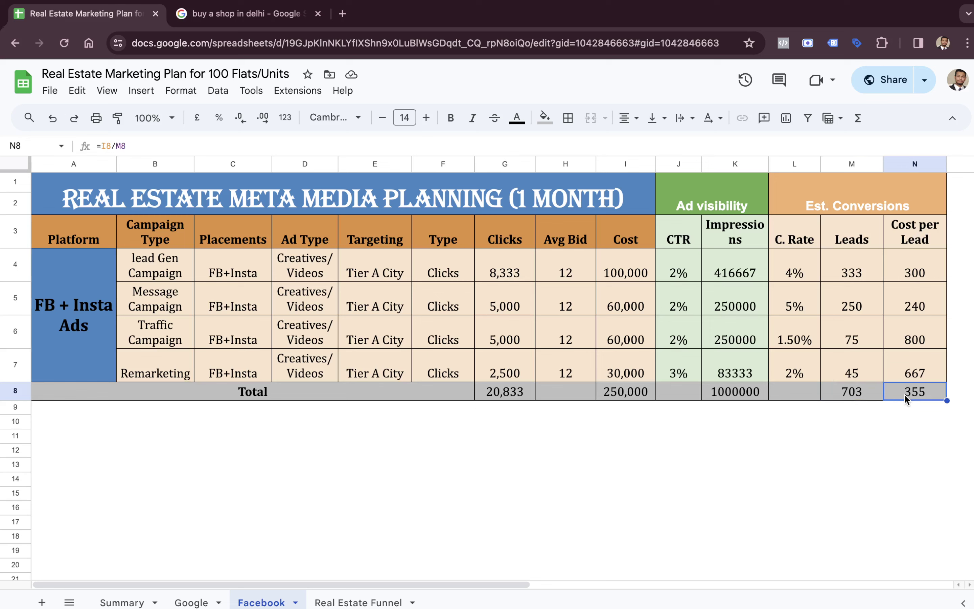
click(850, 393)
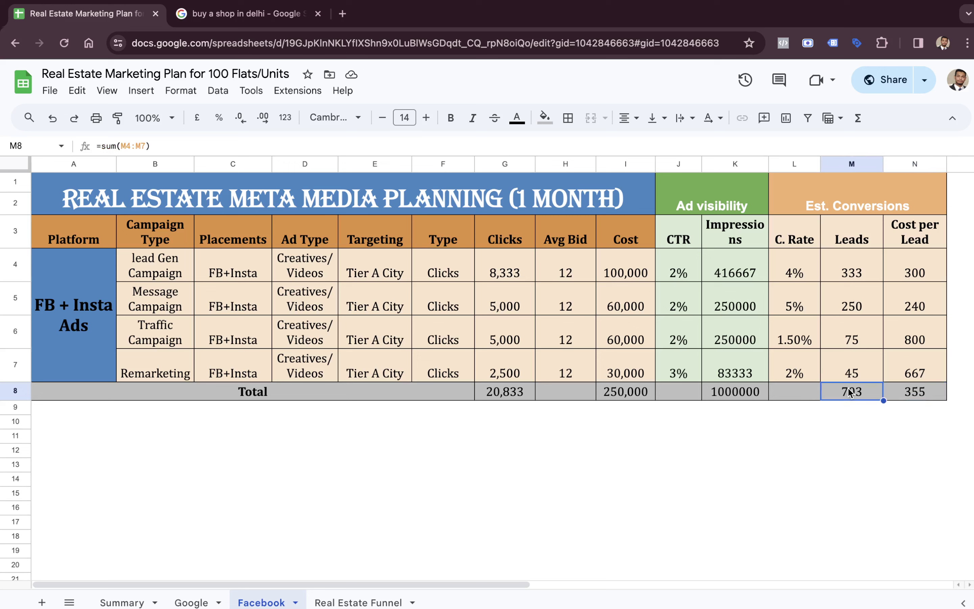
click(649, 397)
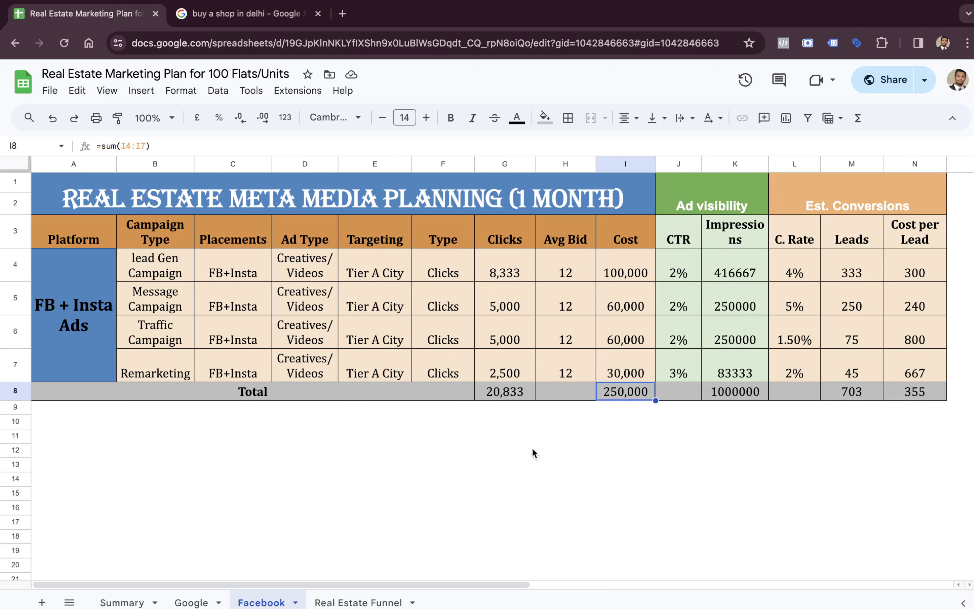
click(196, 605)
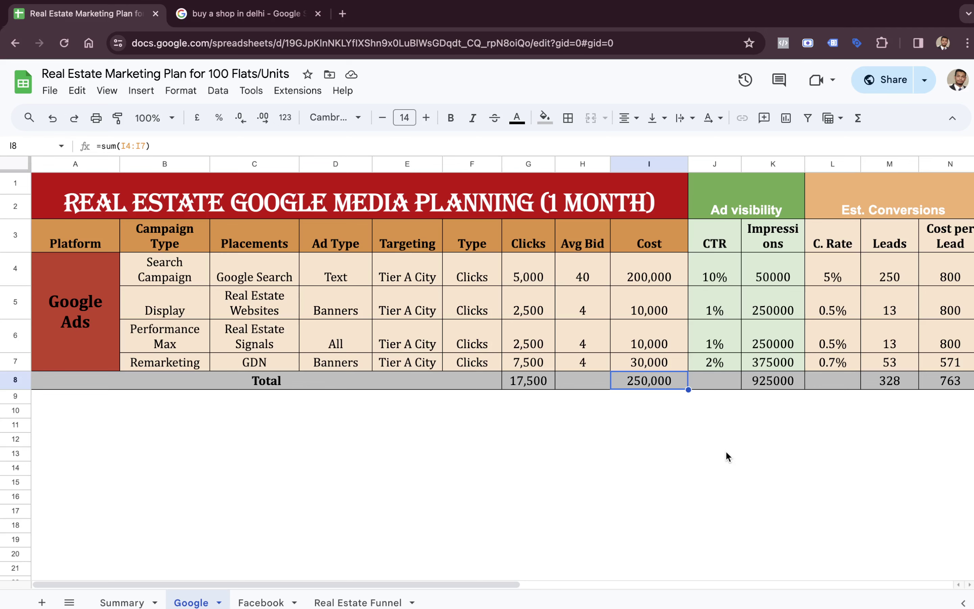
click(250, 602)
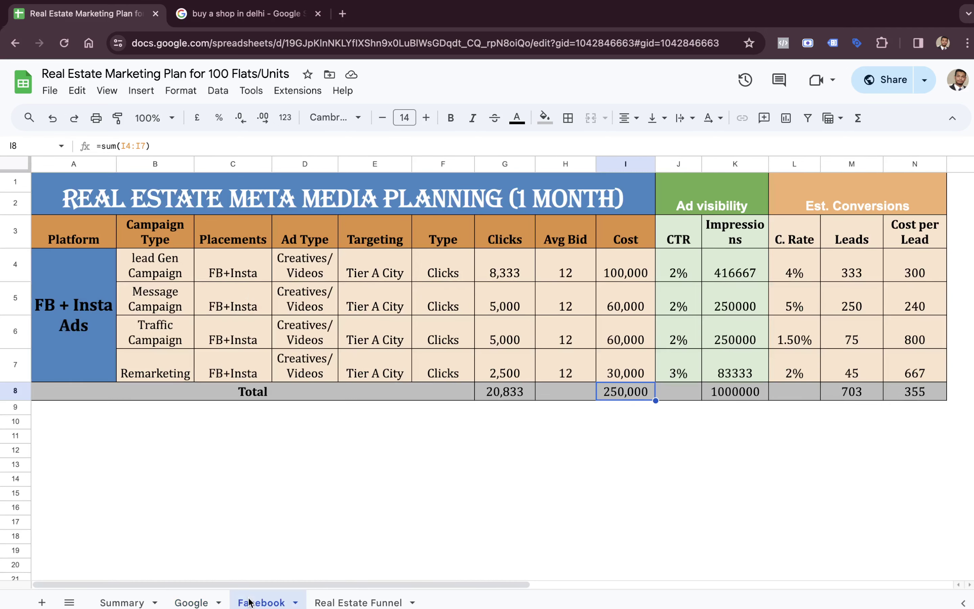
On the Real Estate Funnel sheet, examine the Leads number in C5 and the Qualified Leads percentage and formula in row 6
click(373, 600)
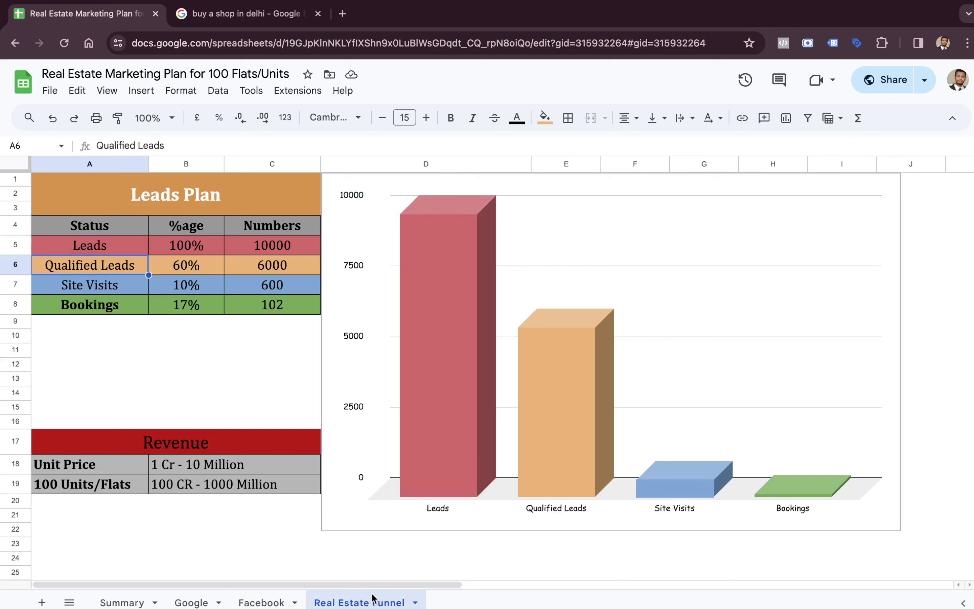
click(296, 245)
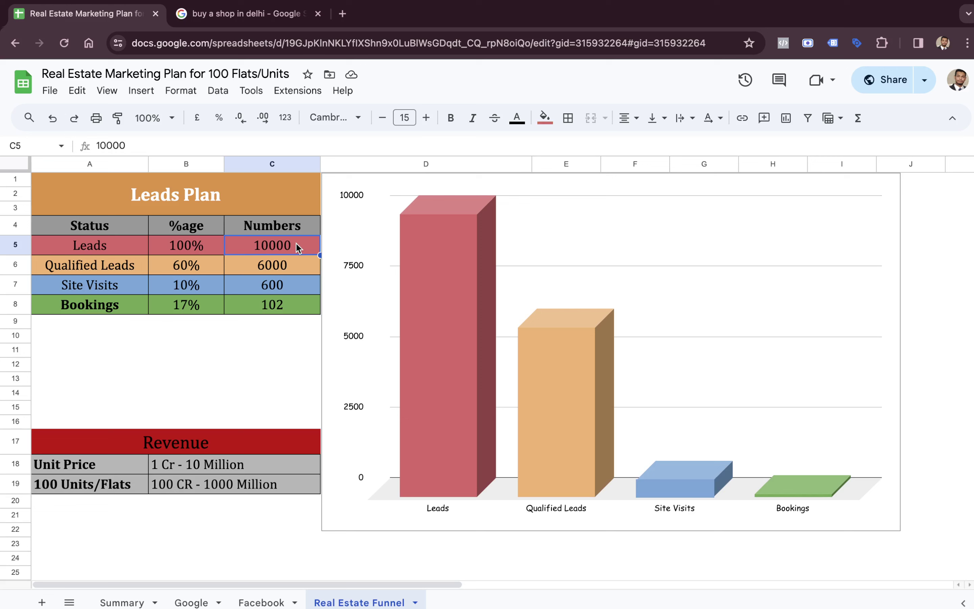
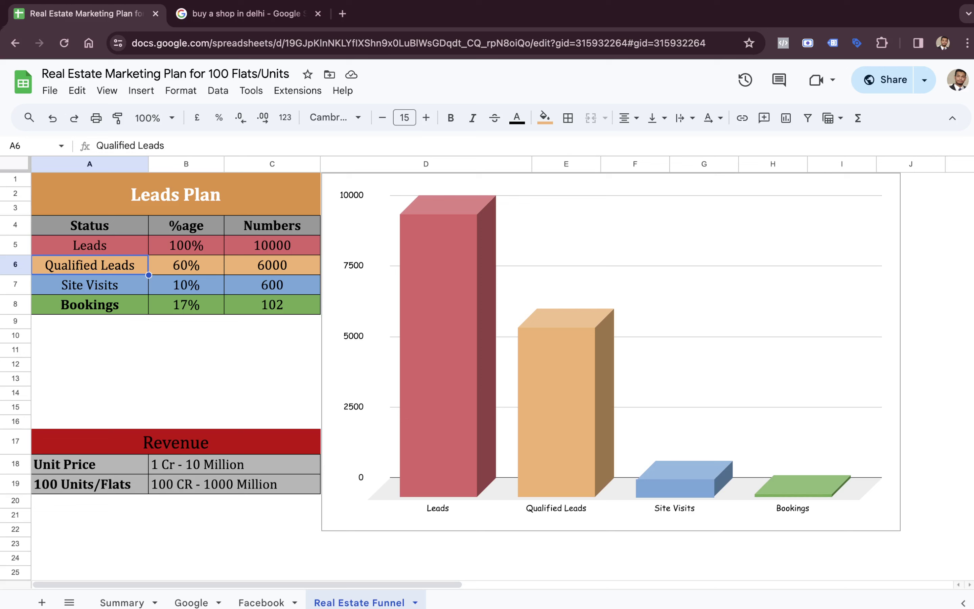
click(186, 265)
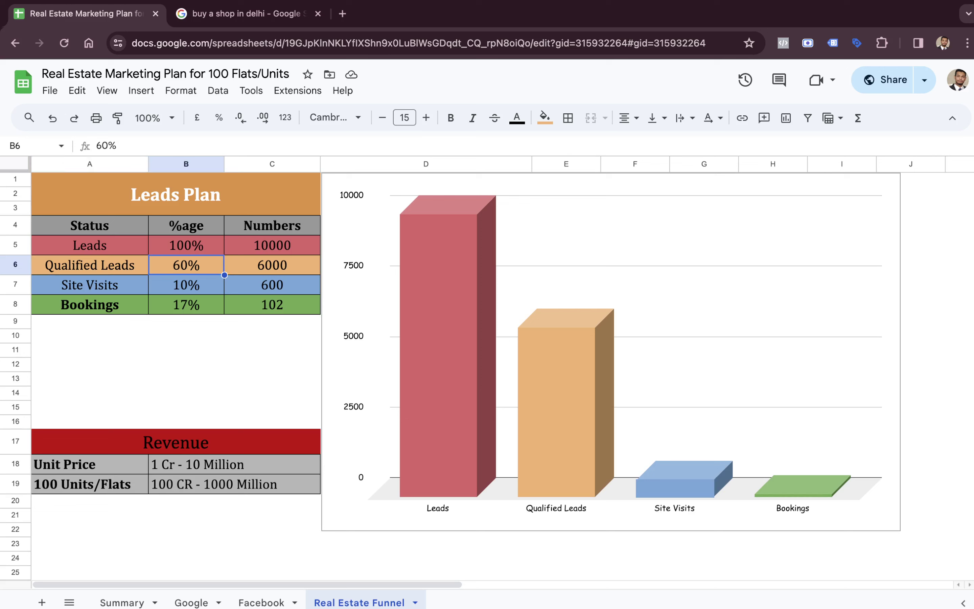
click(90, 265)
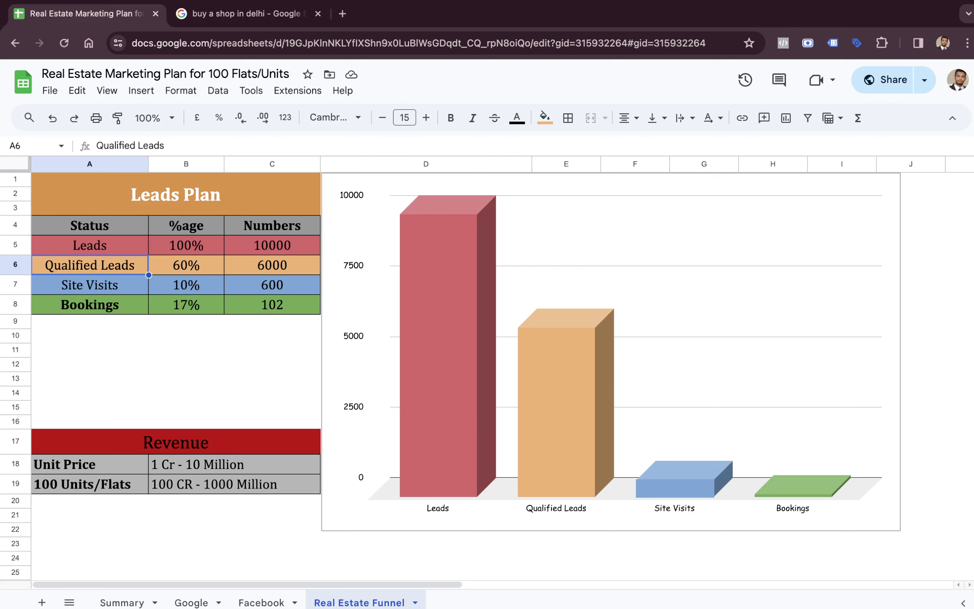
click(186, 265)
click(272, 265)
click(272, 245)
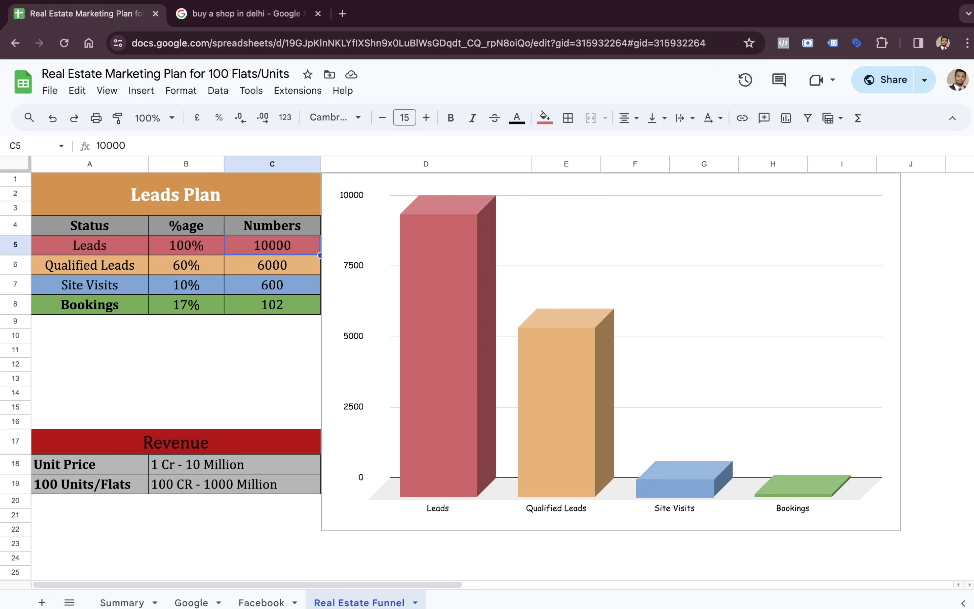
click(272, 264)
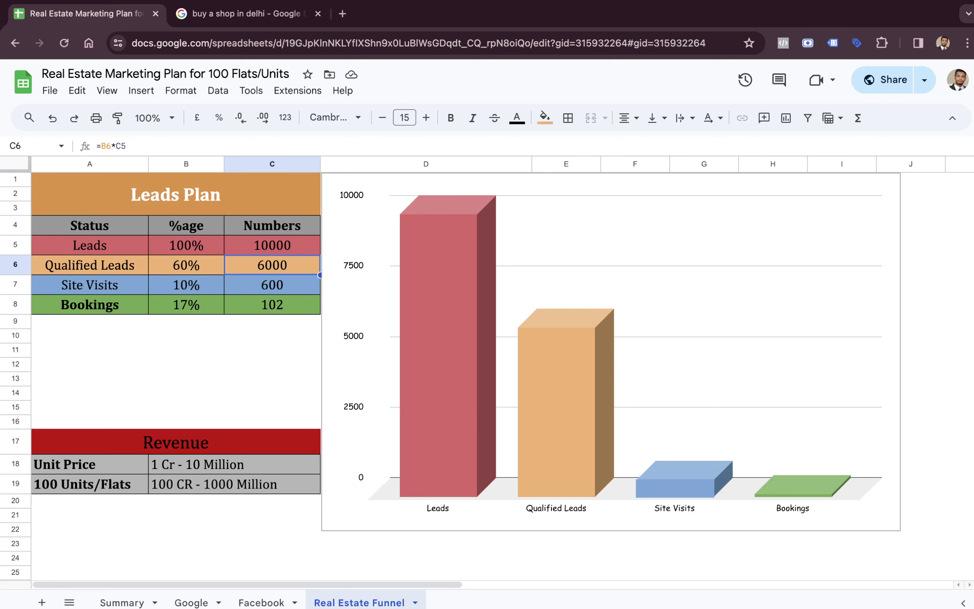
click(186, 265)
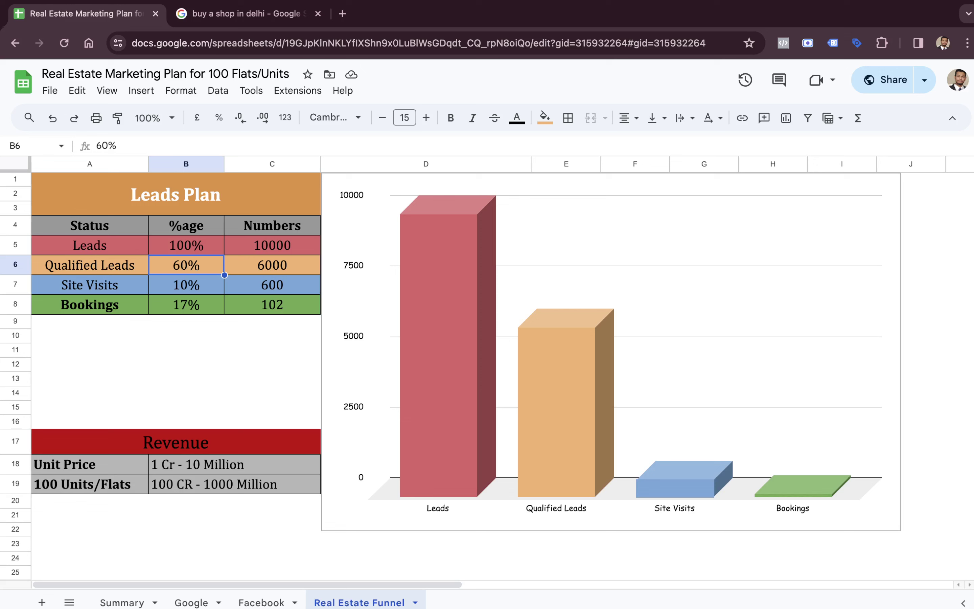
click(89, 264)
click(272, 265)
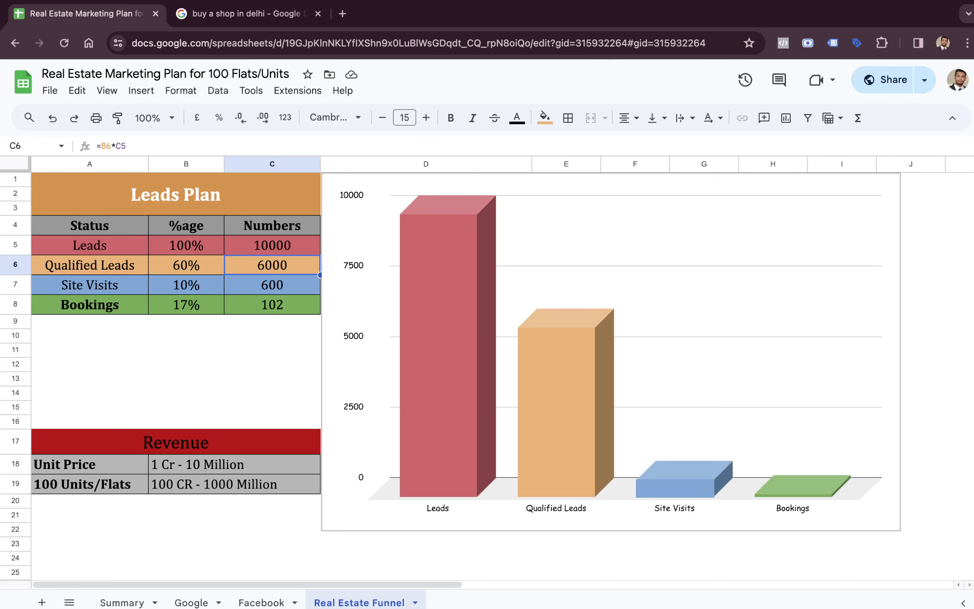
click(186, 264)
Examine the Site Visits percentage in B7 and how the number in C7 derives from the Qualified Leads in C6
click(186, 285)
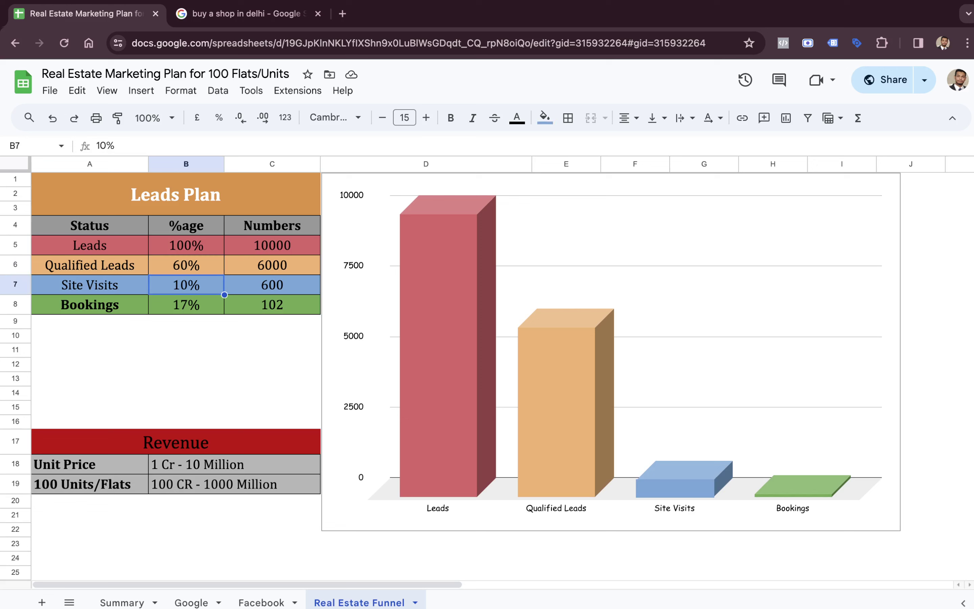
click(272, 265)
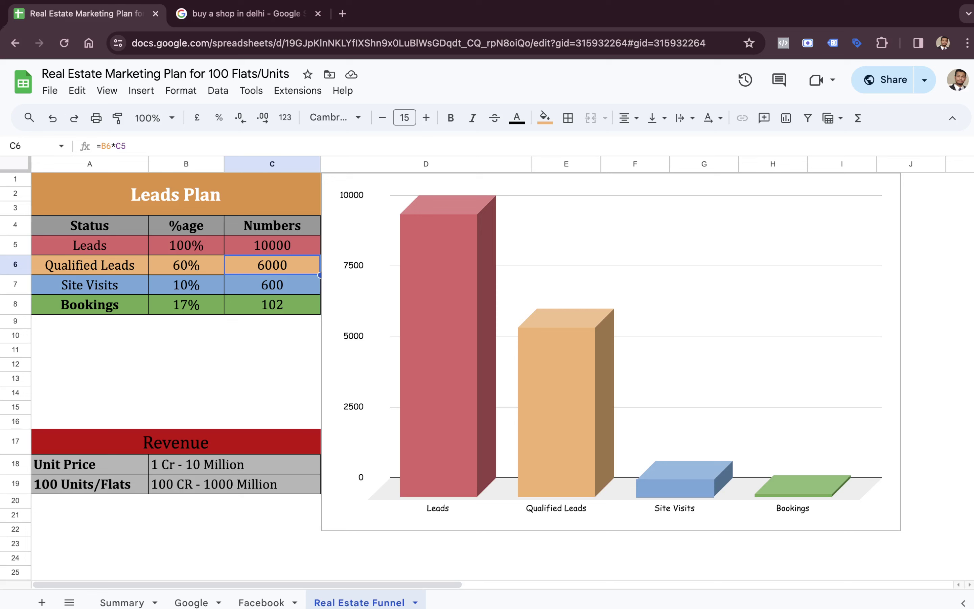
click(272, 285)
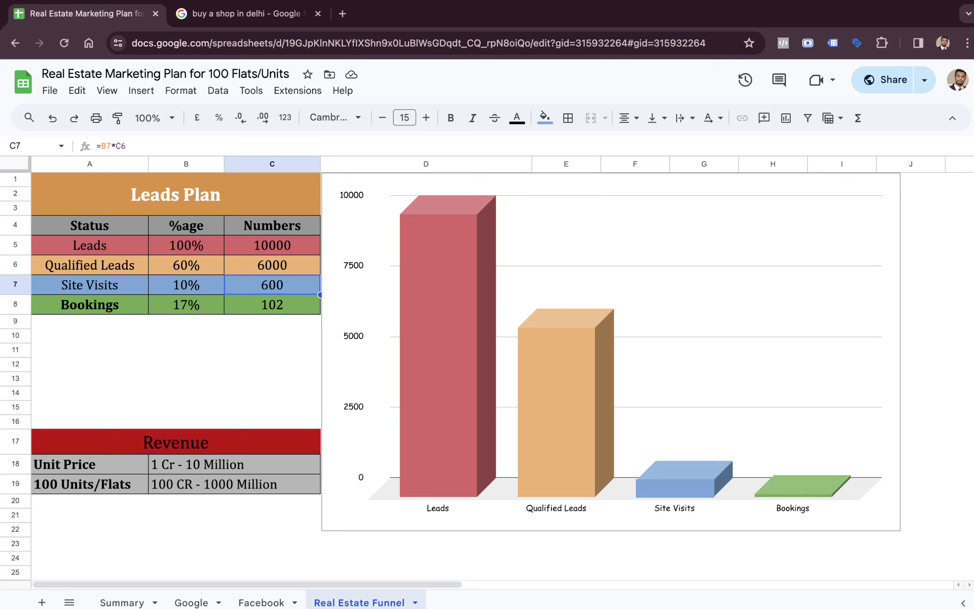
click(186, 285)
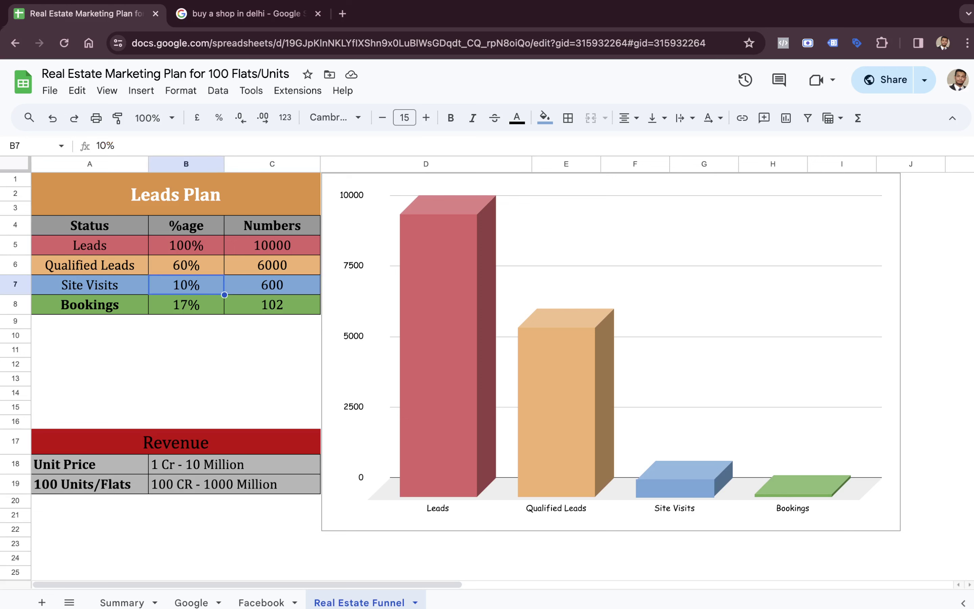
click(90, 284)
click(272, 285)
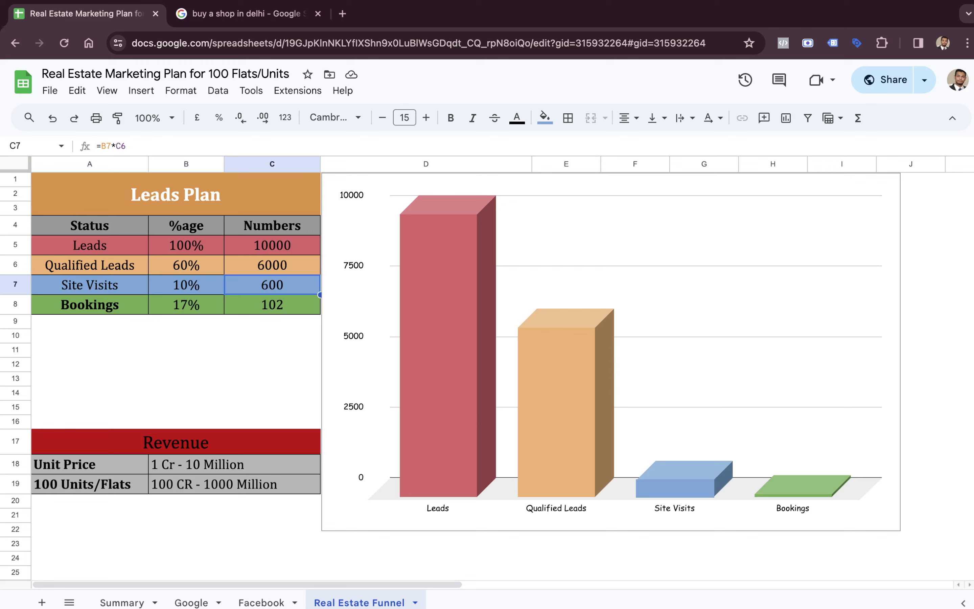
click(186, 285)
click(186, 265)
click(272, 264)
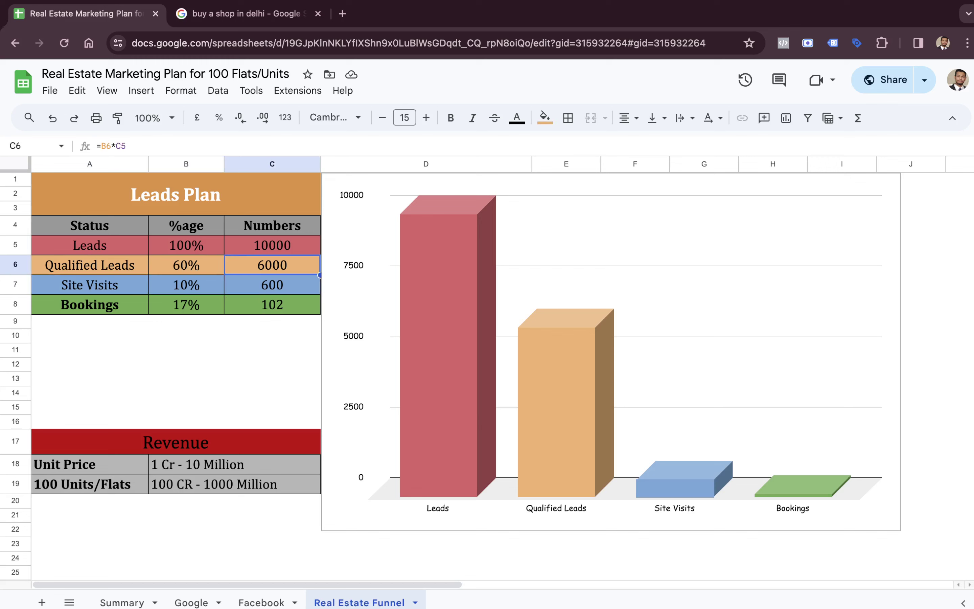
click(272, 285)
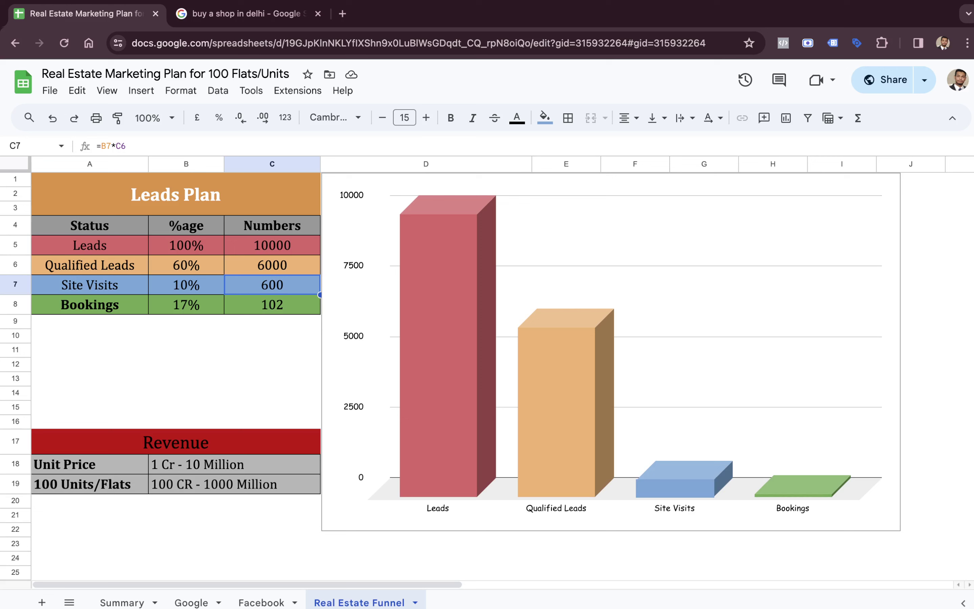
Examine the Bookings row's label, percentage in B8 and calculated number in C8
click(186, 305)
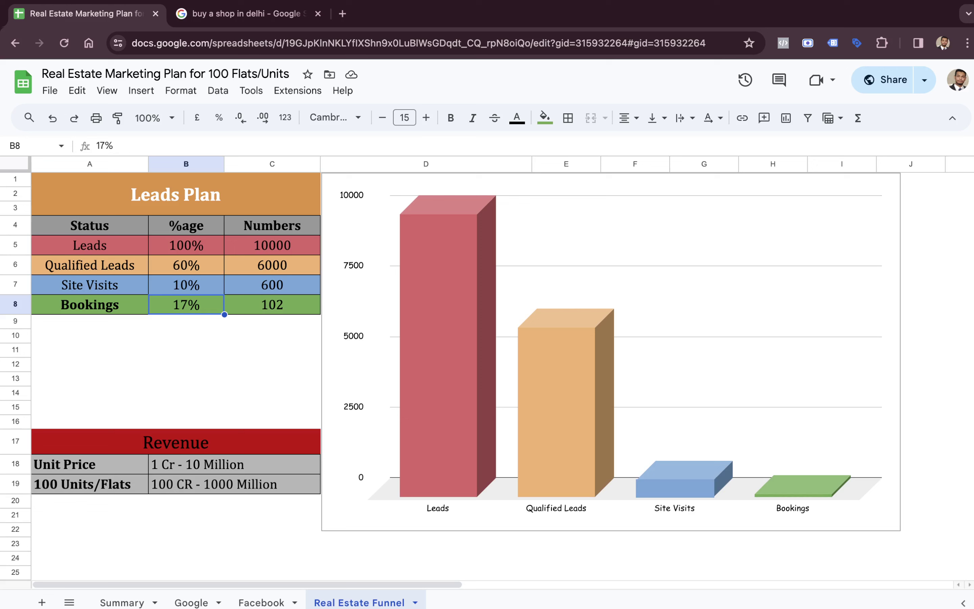
click(89, 304)
click(186, 305)
click(89, 305)
click(186, 304)
click(272, 304)
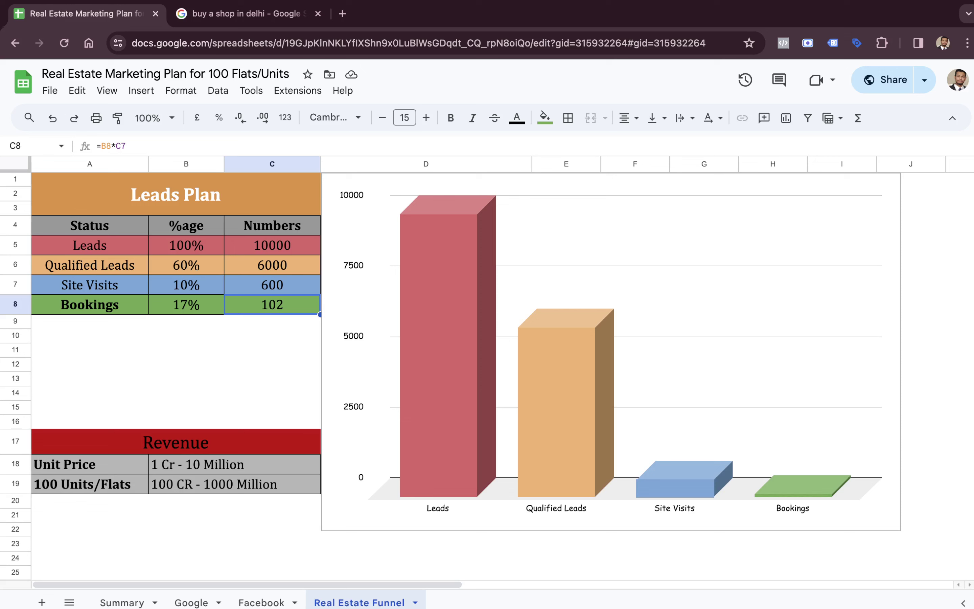
Trace the Numbers column back from Bookings to Leads in C5, and return to the Qualified Leads formula in C6
key(Up)
key(Up)
key(Up)
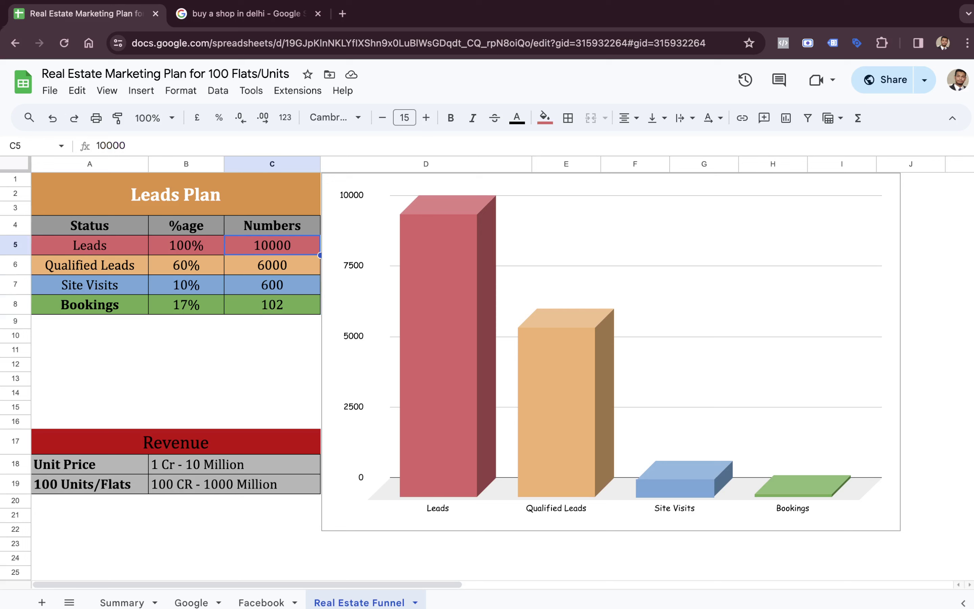
key(Down)
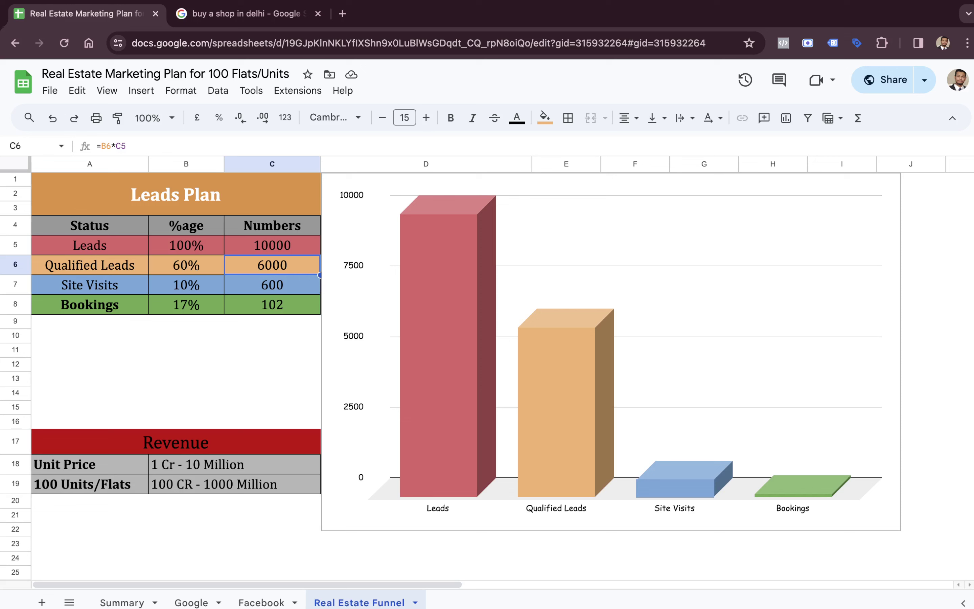
Examine the Site Visits and Bookings formulas in C7 and C8, and the Unit Price and 100 Units/Flats entries in the Revenue table
key(Down)
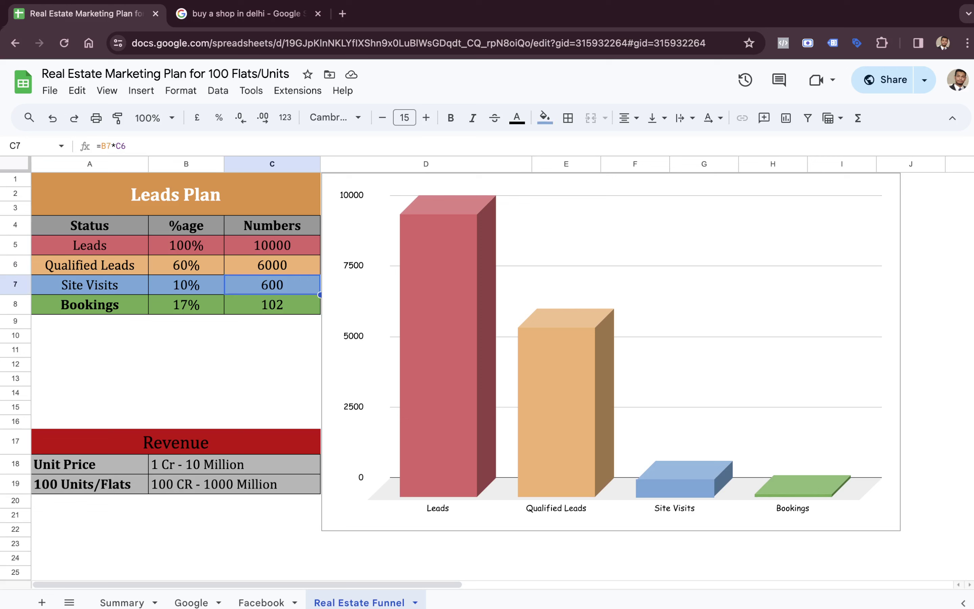
key(Down)
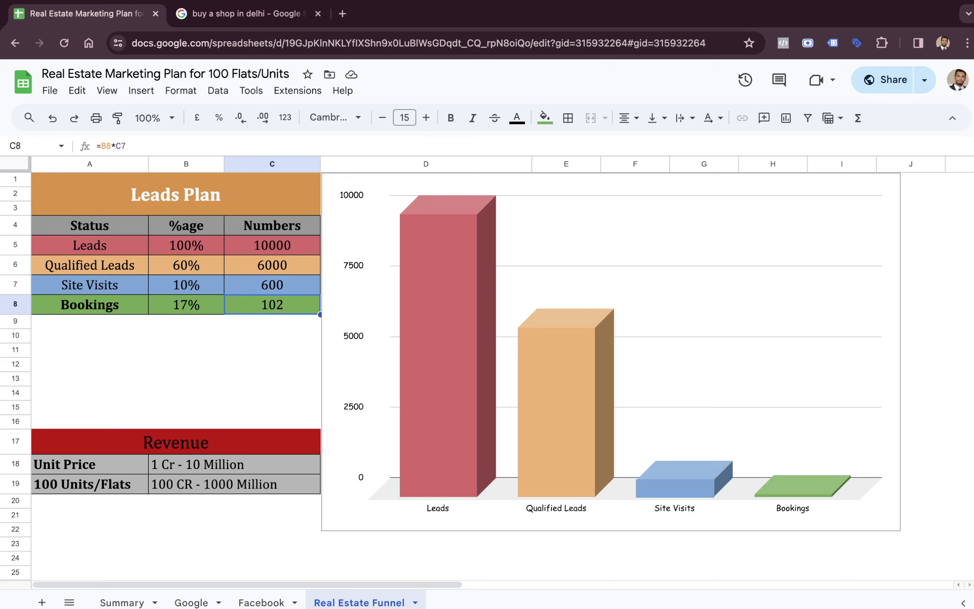
click(212, 466)
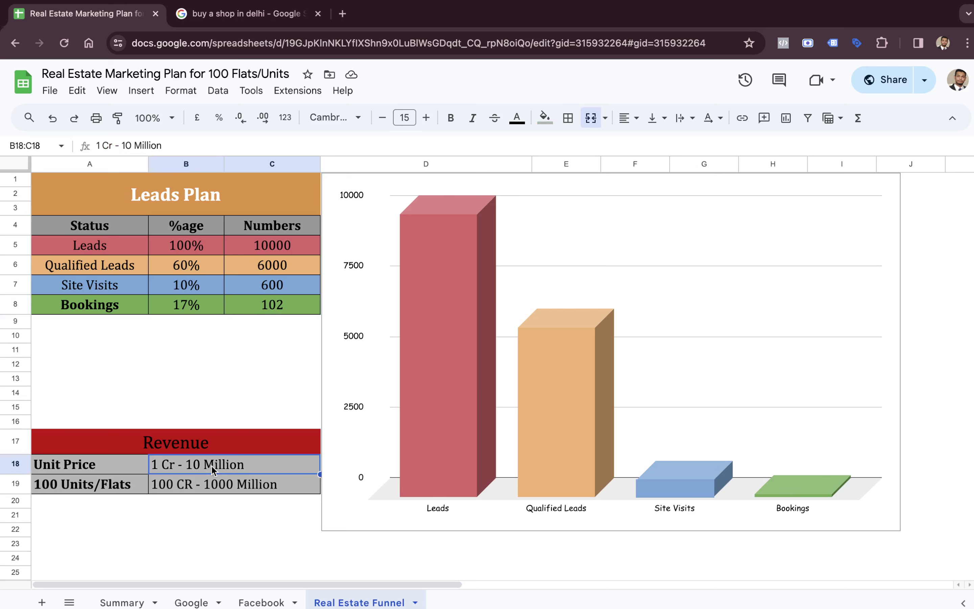
key(Down)
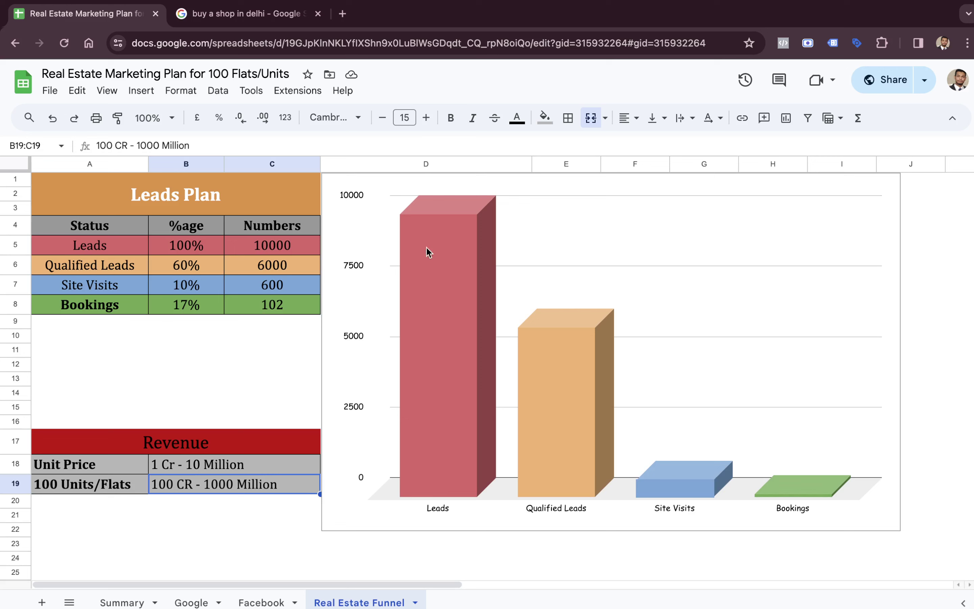
Examine the funnel chart's columns from Leads through Qualified Leads to Site Visits
click(431, 338)
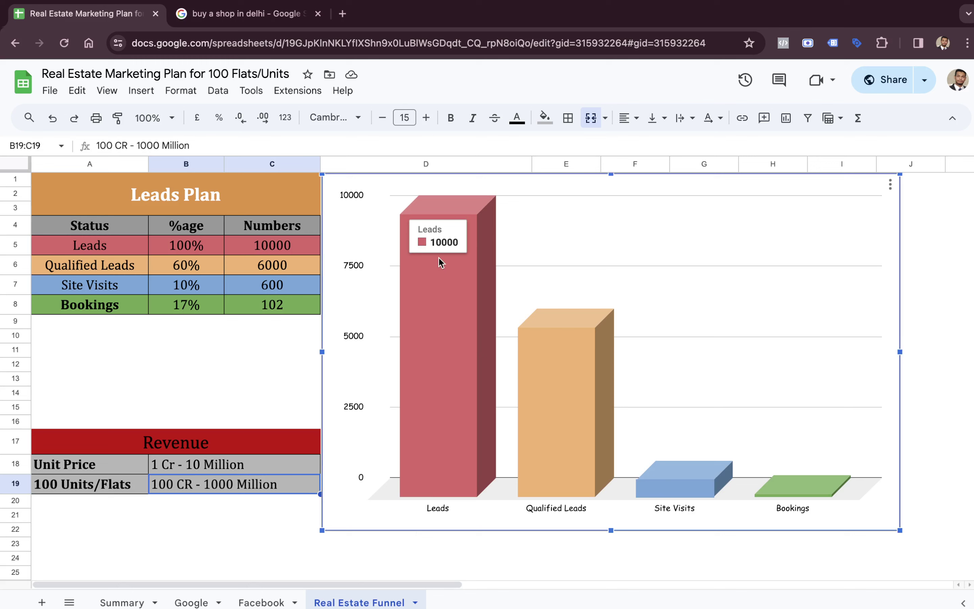
mouse_move(544, 415)
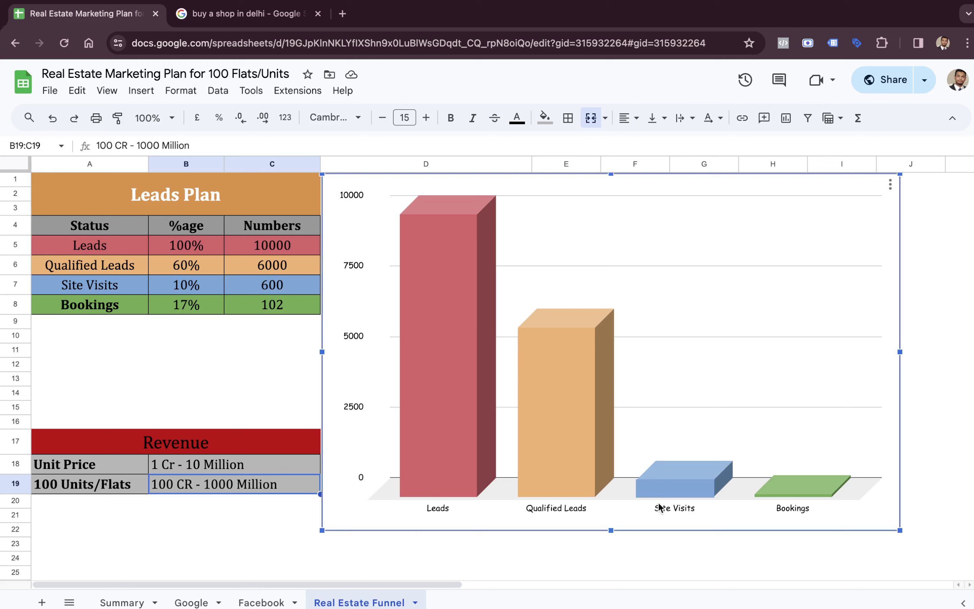
mouse_move(688, 498)
On the Summary sheet, examine the Leads Required entry in B11 and the Promotional Platforms listed in B5 to B8
click(123, 602)
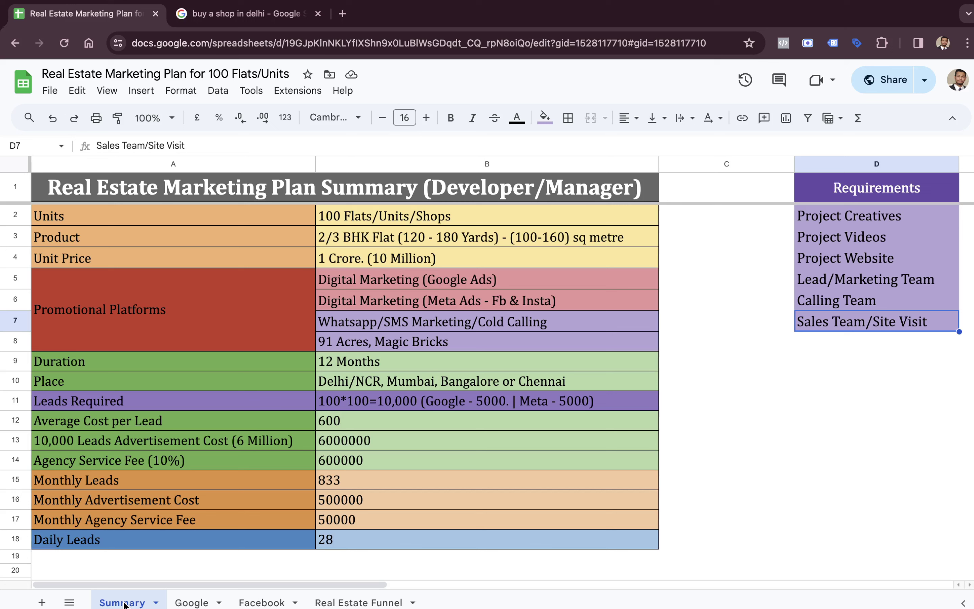
click(465, 407)
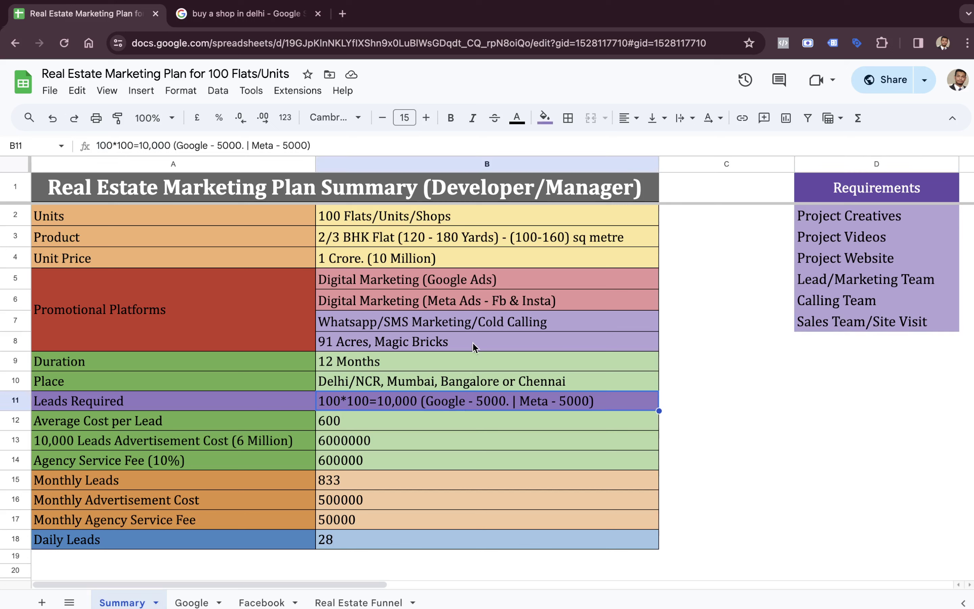
click(475, 280)
key(Down)
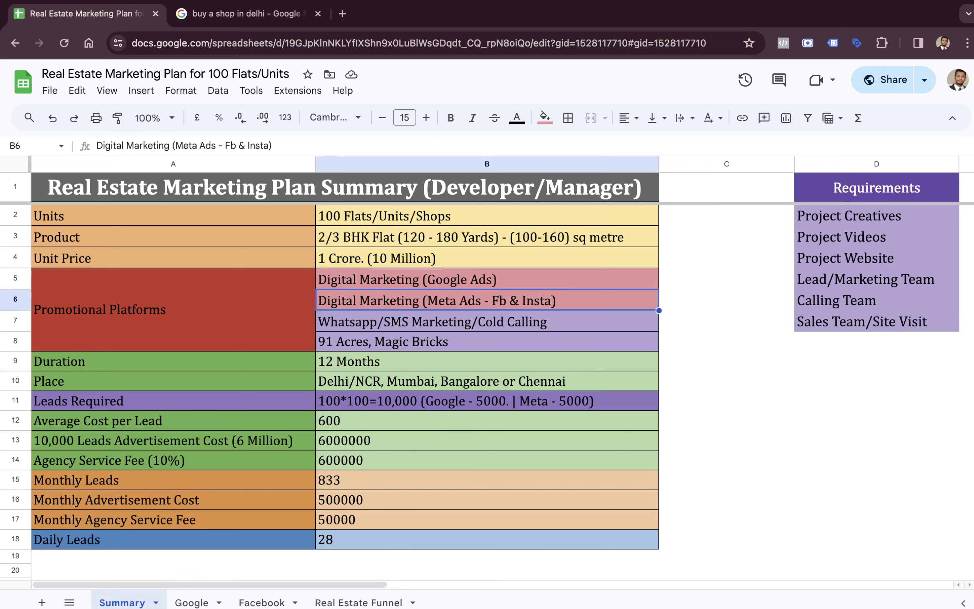
key(Down)
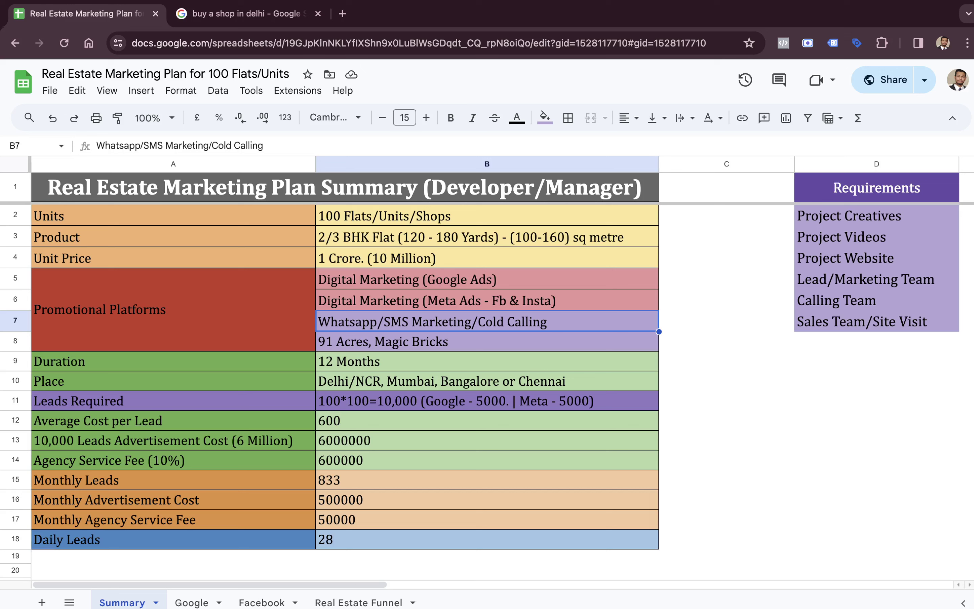
key(Down)
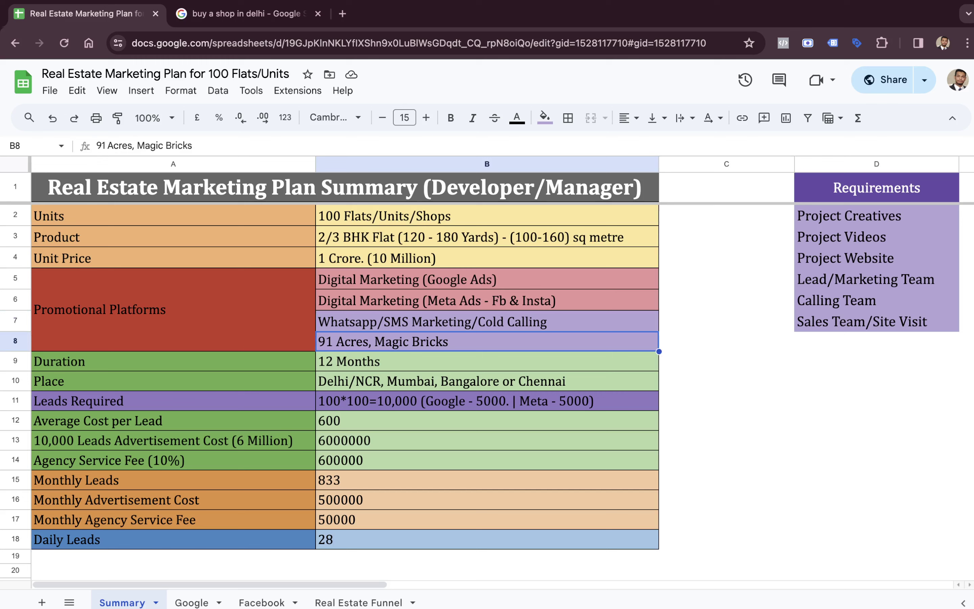
key(Up)
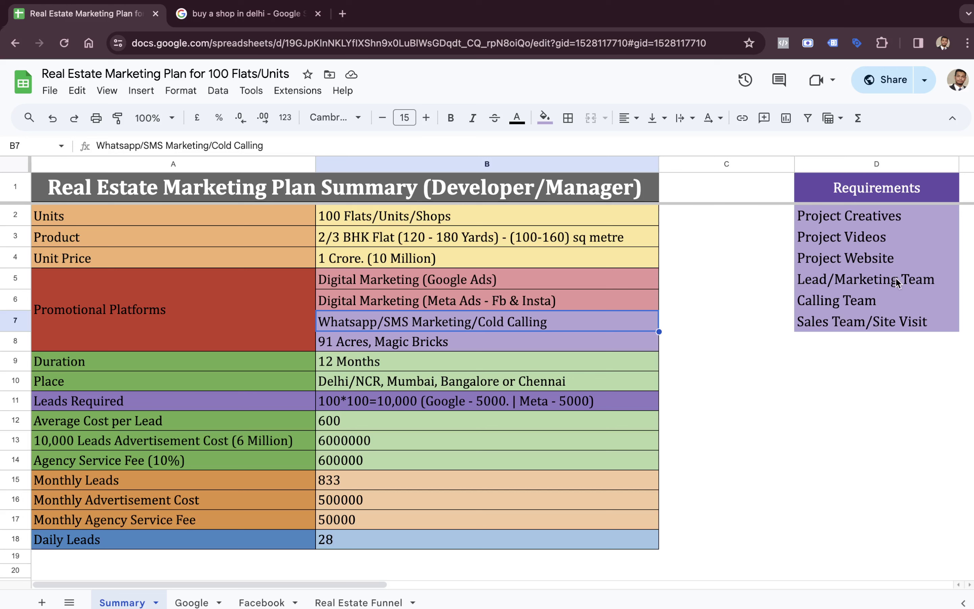
Review the Lead/Marketing Team, Calling Team and Sales Team/Site Visit entries in the Requirements column
click(893, 294)
key(Up)
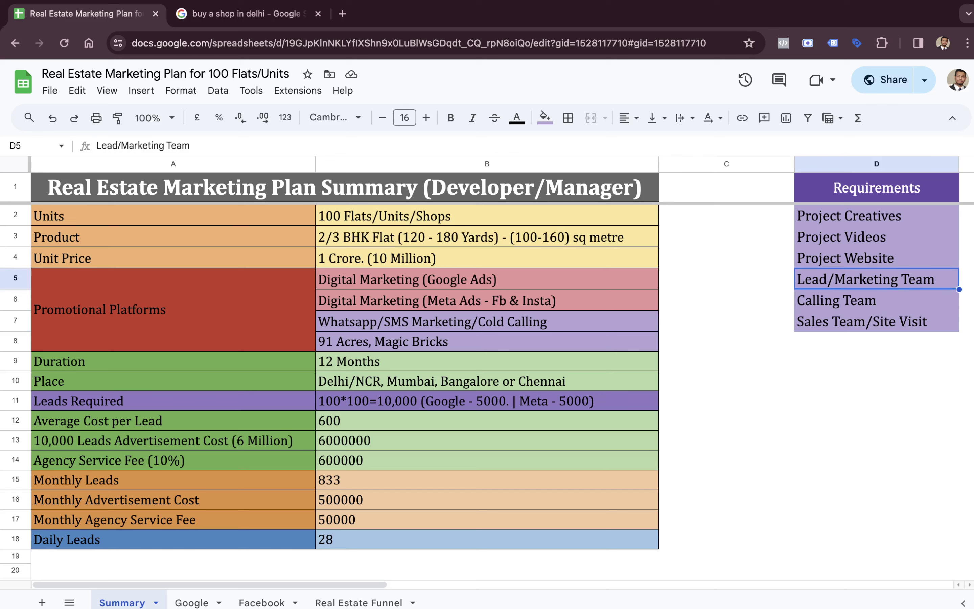
click(877, 300)
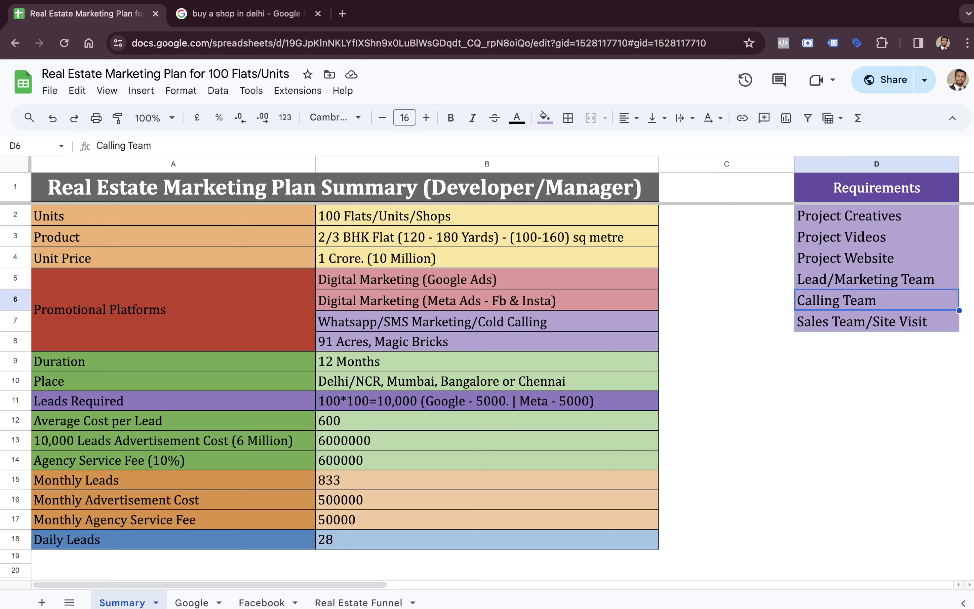
click(877, 321)
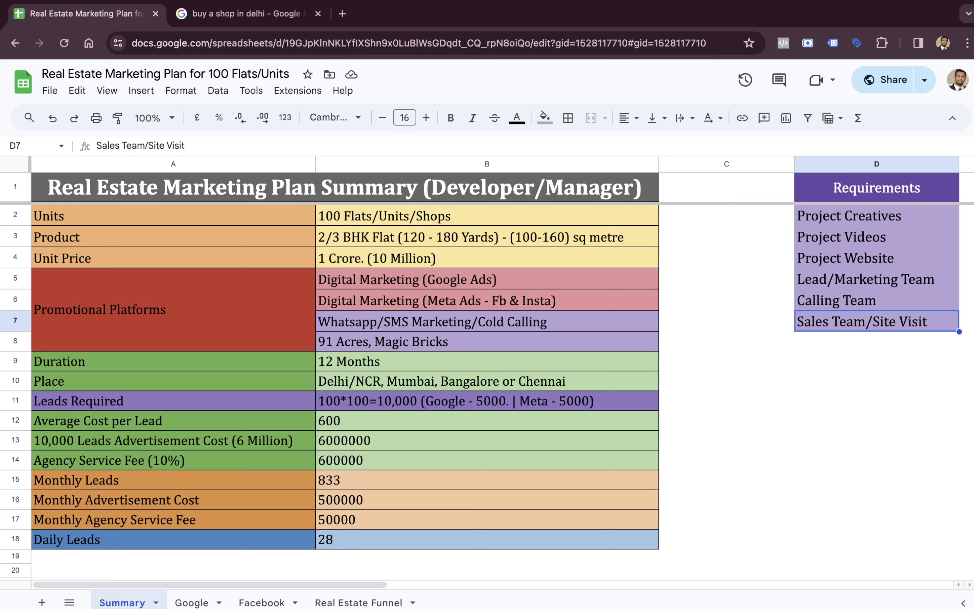
Check the Average Cost per Lead in B12, review the Google, Facebook and Real Estate Funnel sheets, and return to Summary
click(608, 430)
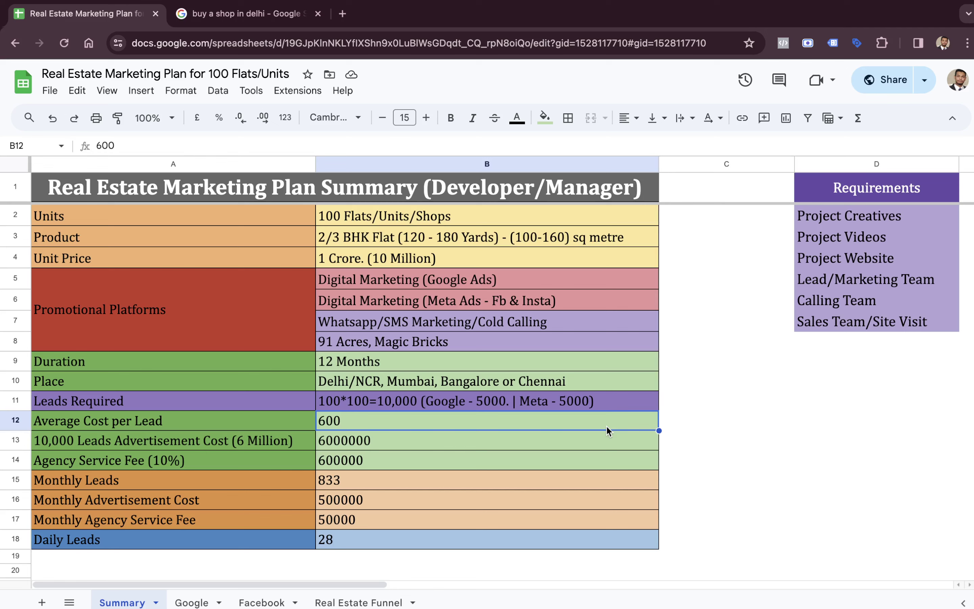
click(199, 600)
click(248, 602)
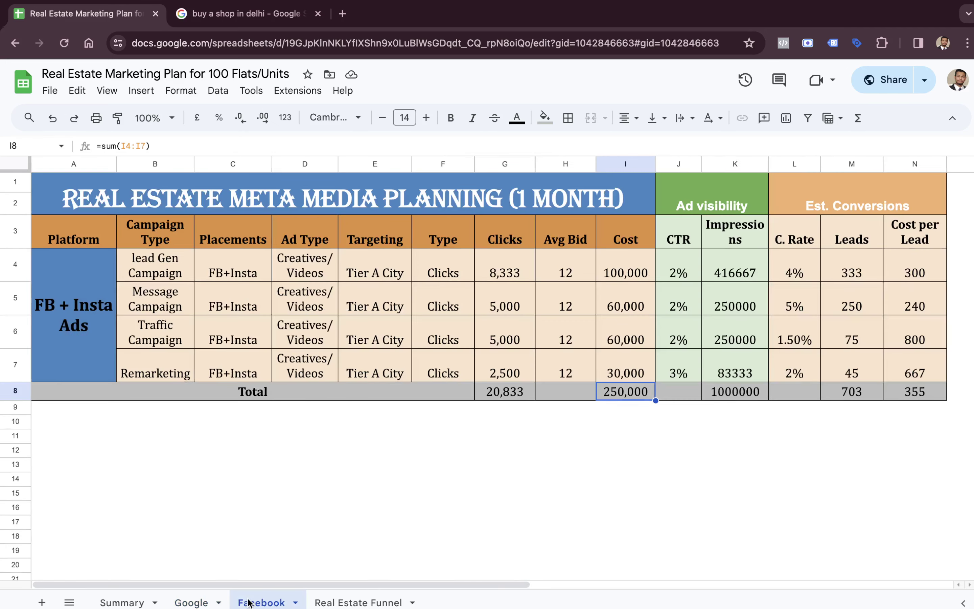
click(328, 600)
click(135, 600)
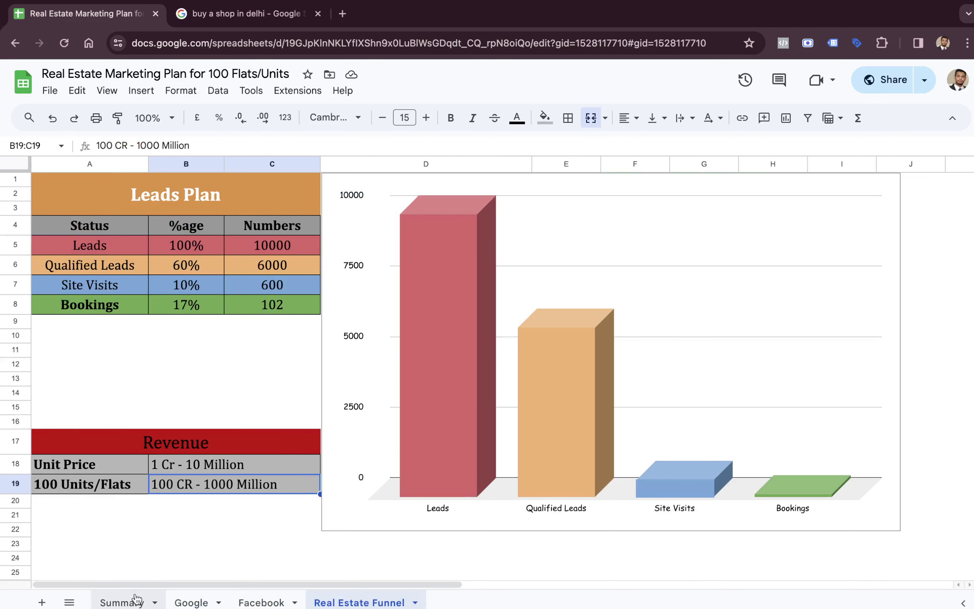